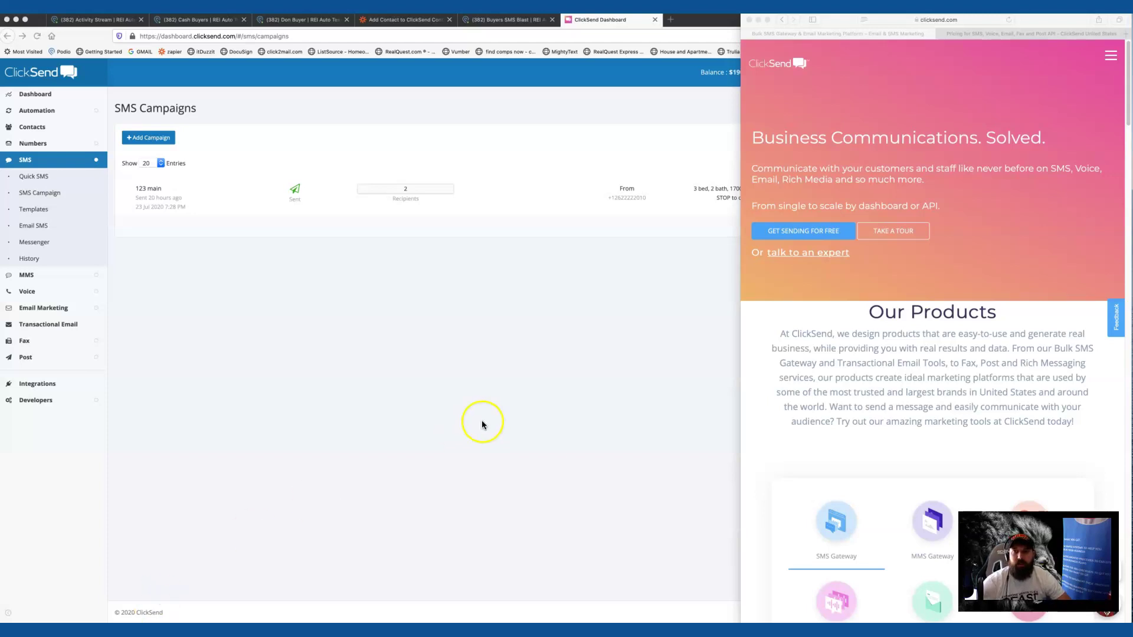
Look over ClickSend's SMS outbound price table on the Pricing page, then return to the SMS Campaigns dashboard
scroll(974, 163, down, 2)
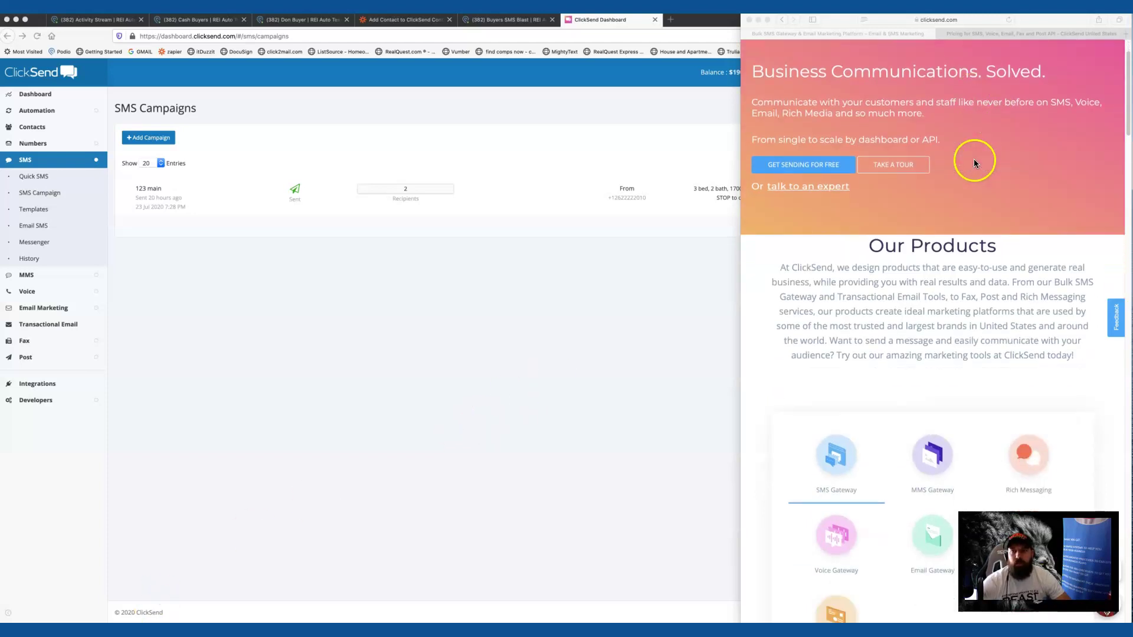
scroll(974, 163, down, 10)
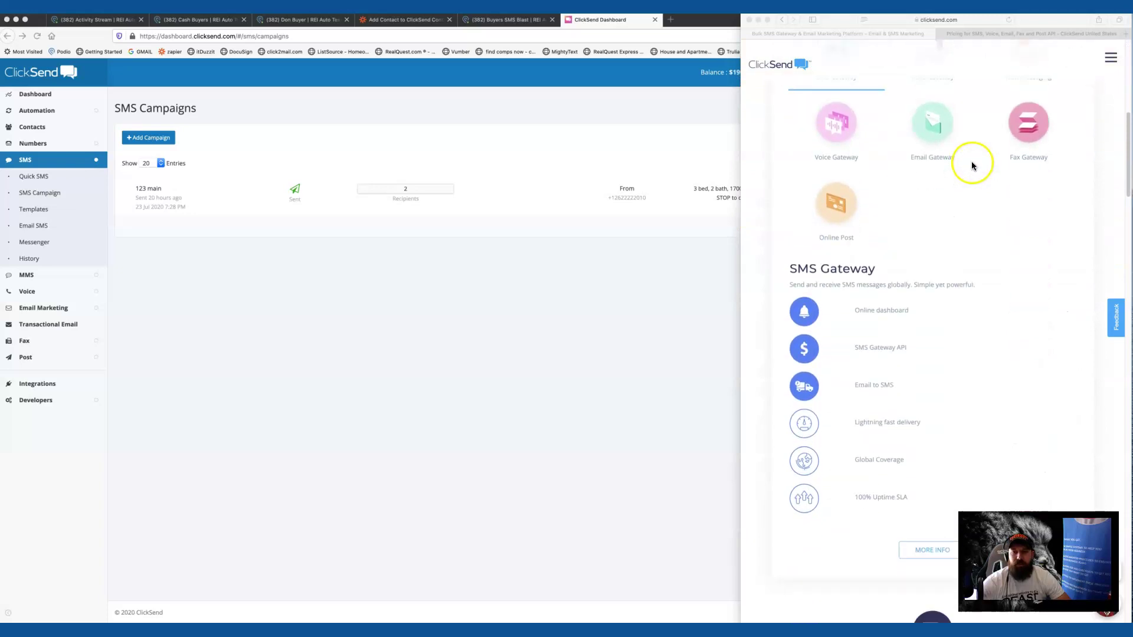
scroll(971, 166, down, 3)
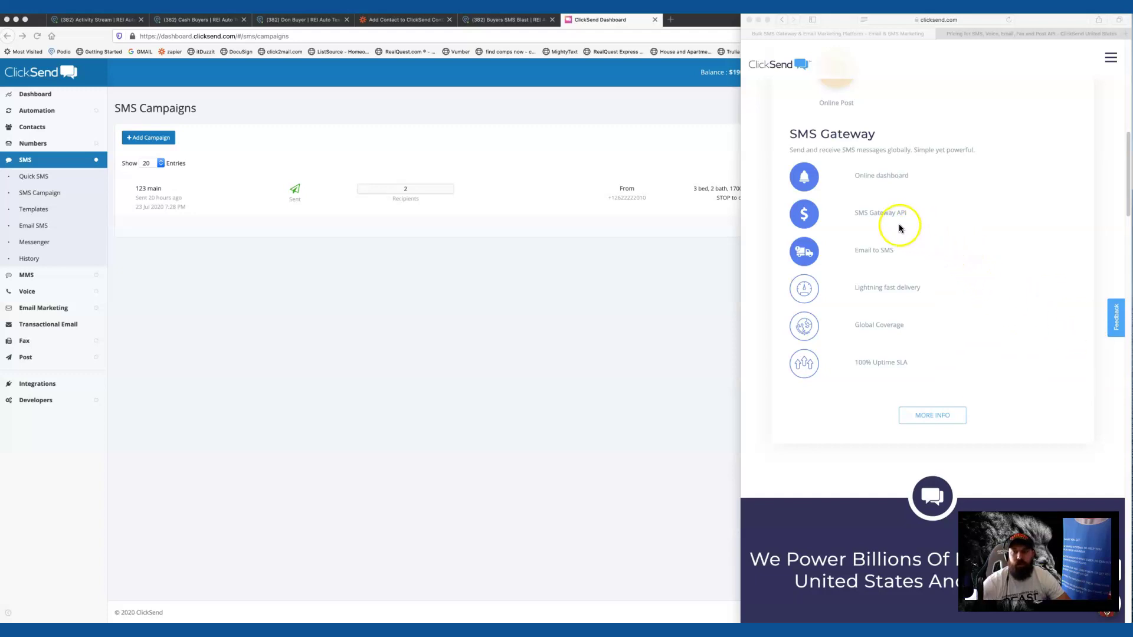
scroll(899, 221, down, 3)
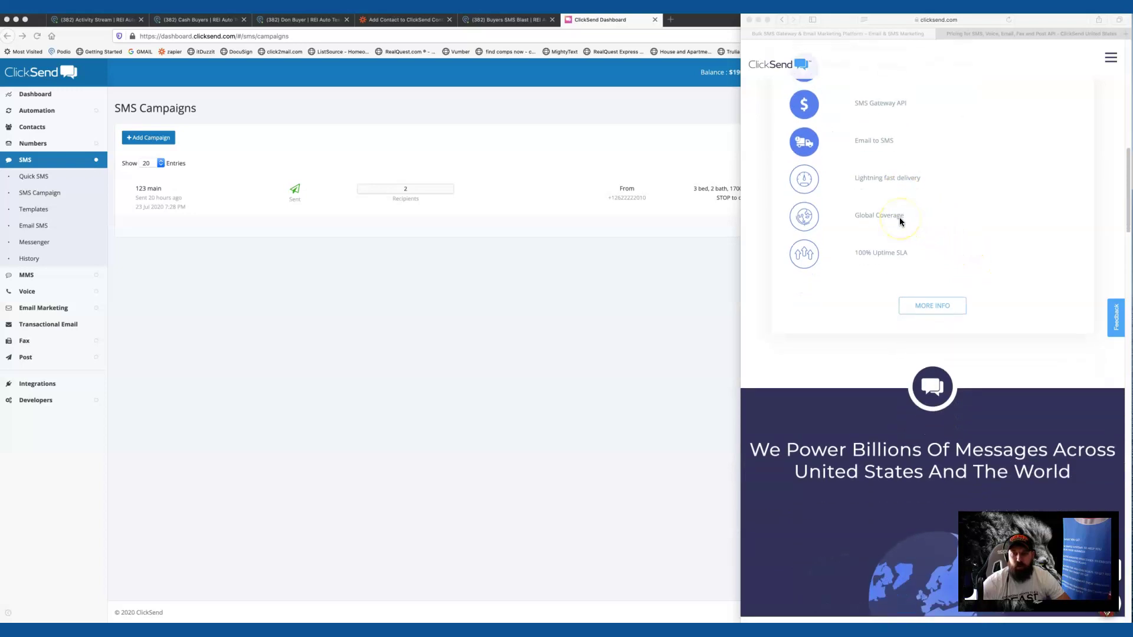
scroll(899, 222, down, 4)
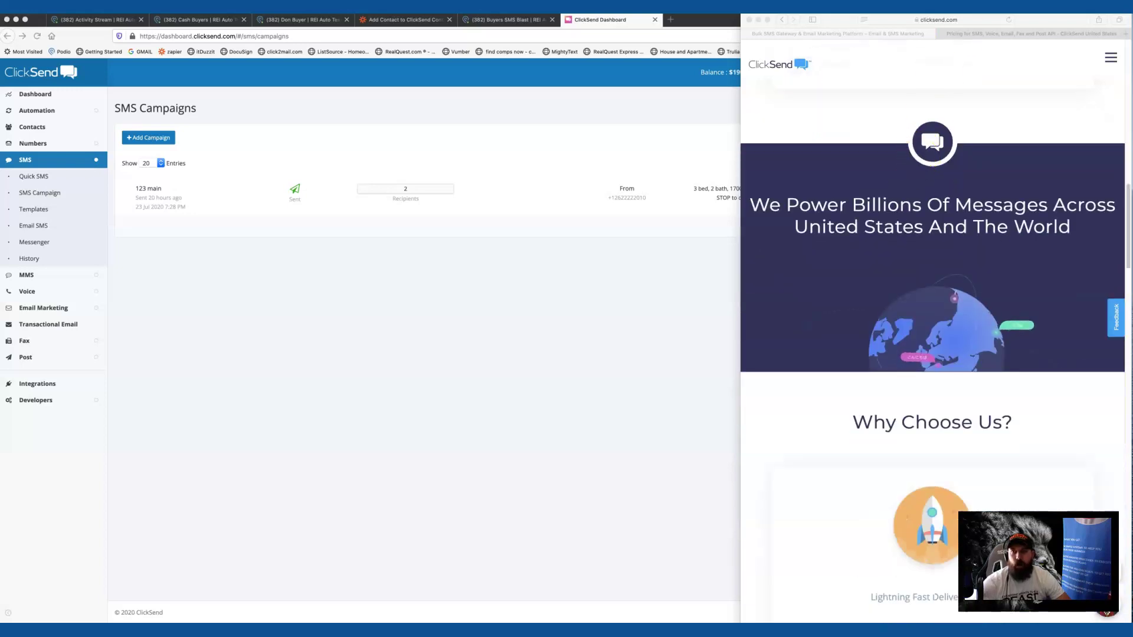
click(964, 35)
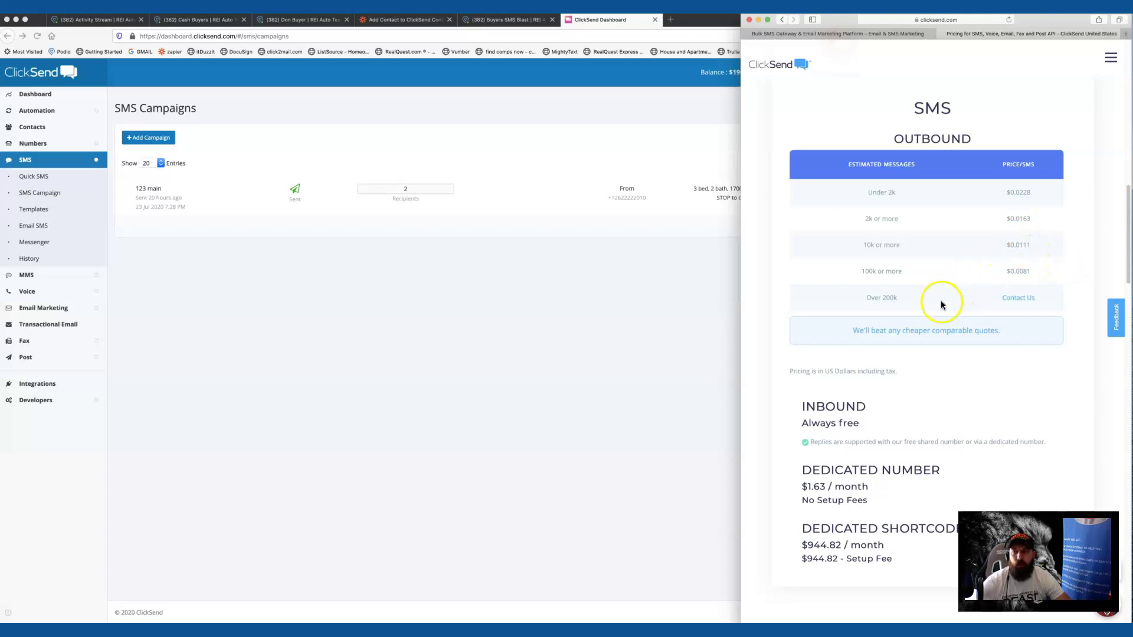
scroll(941, 296, down, 1)
scroll(940, 295, up, 3)
scroll(939, 295, up, 10)
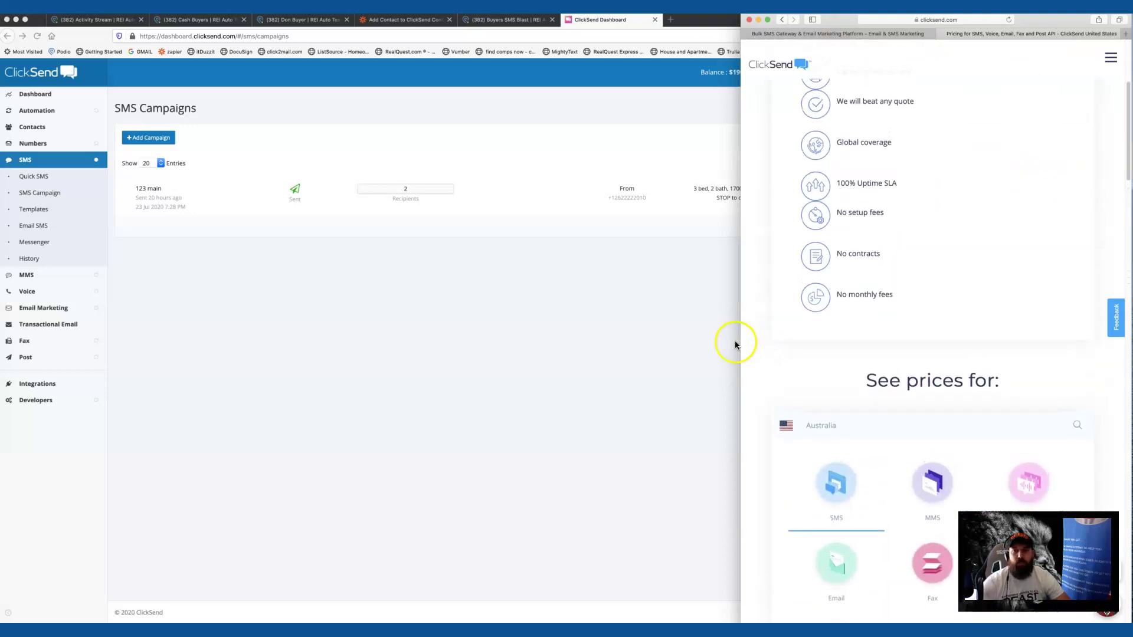
scroll(880, 284, up, 5)
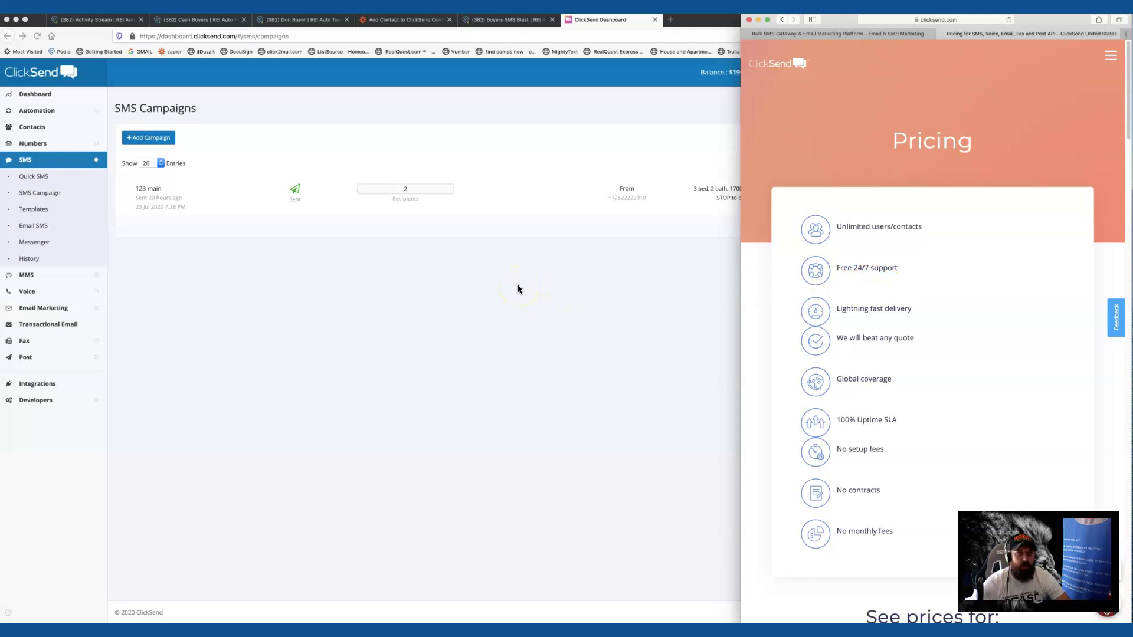
click(518, 286)
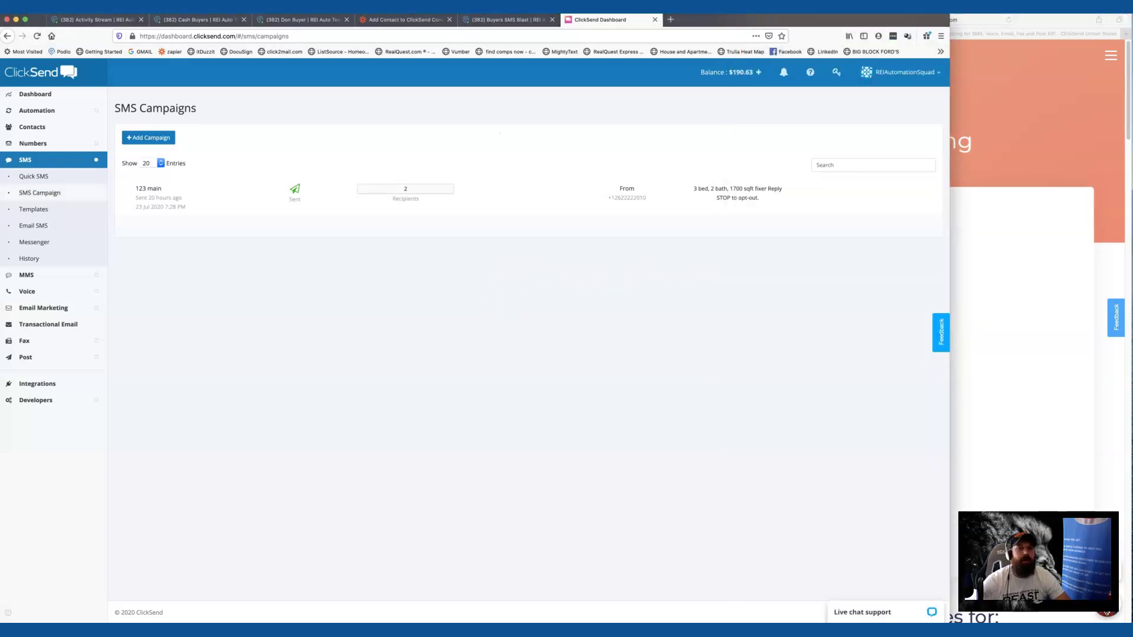
Go from the Podio workspace to the Cash Buyers app
click(486, 22)
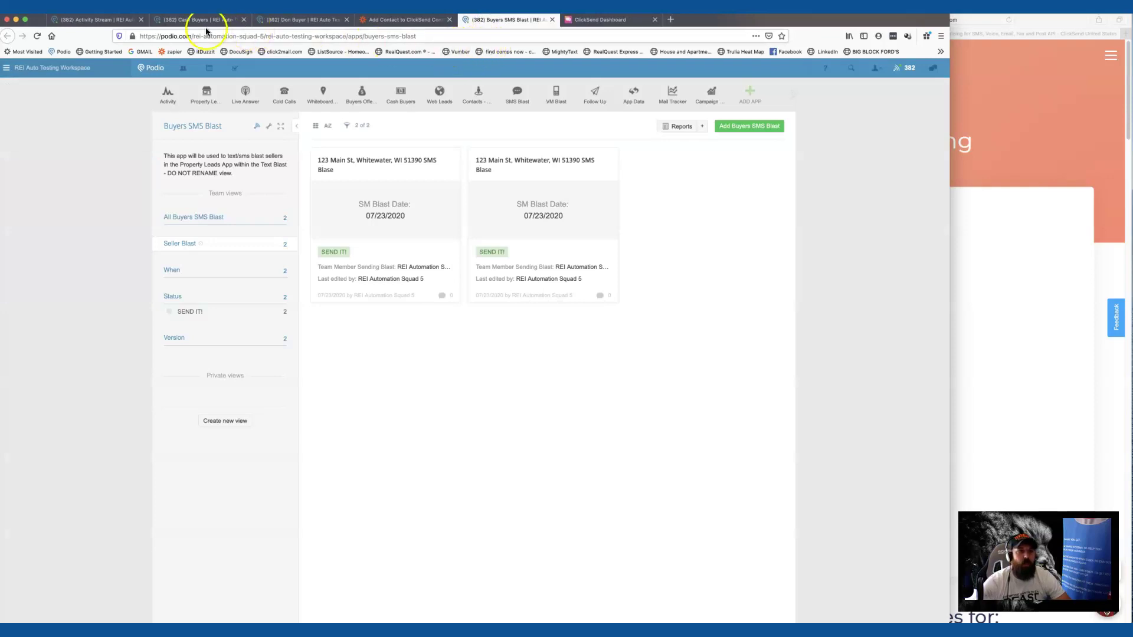
click(79, 21)
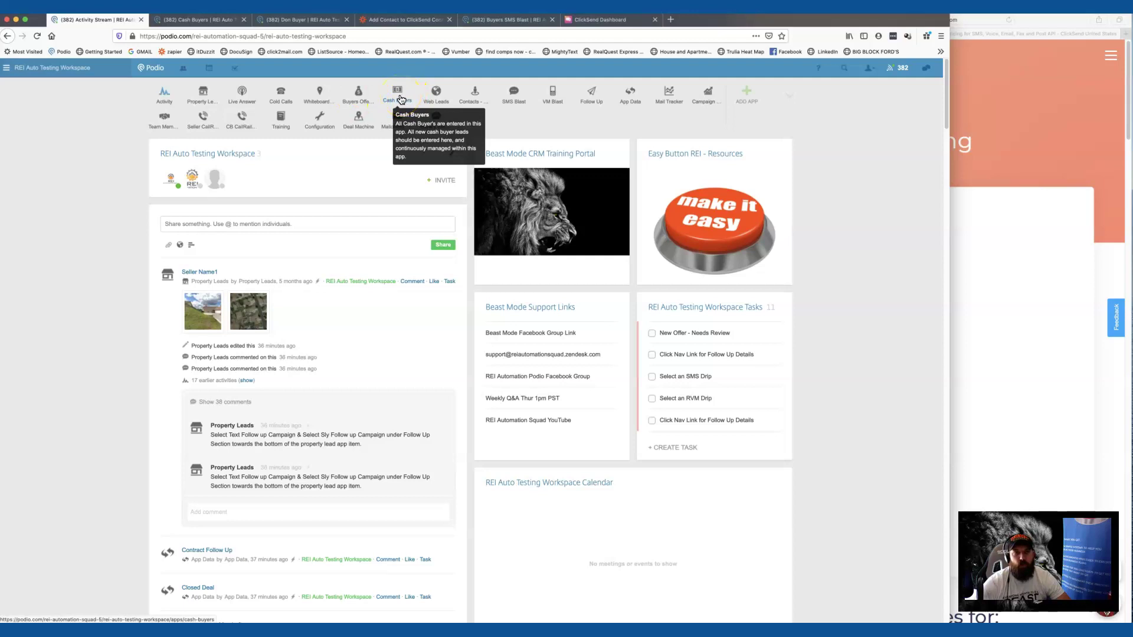
click(212, 20)
click(327, 98)
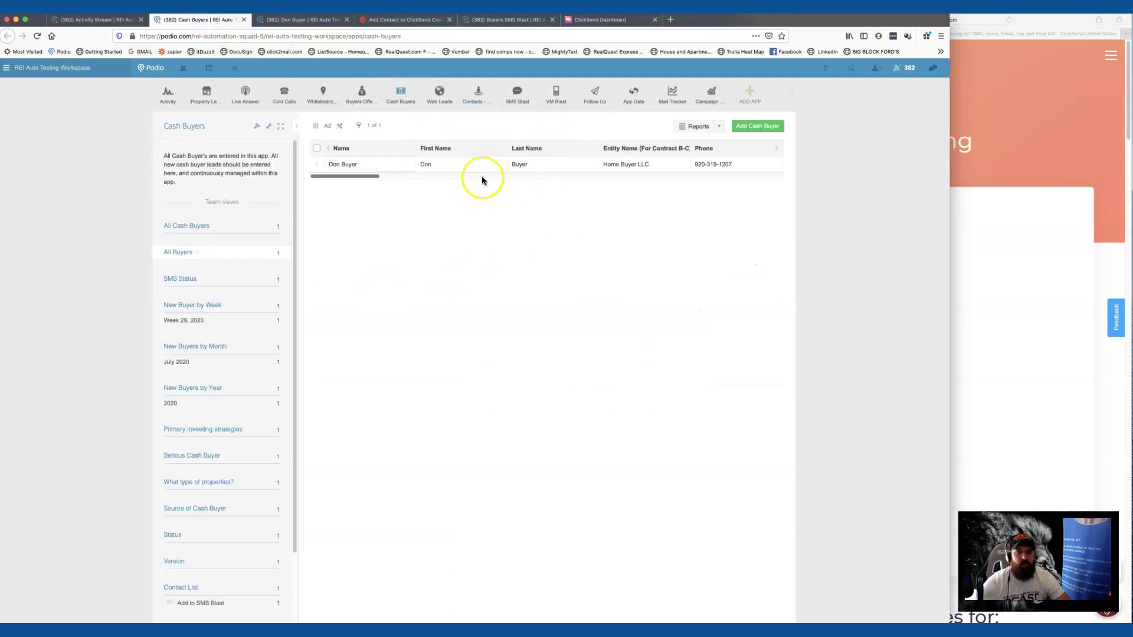
Check the Cash Buyers template's Contact List field with 'Add to SMS Blast', then open the buyer's record
click(269, 125)
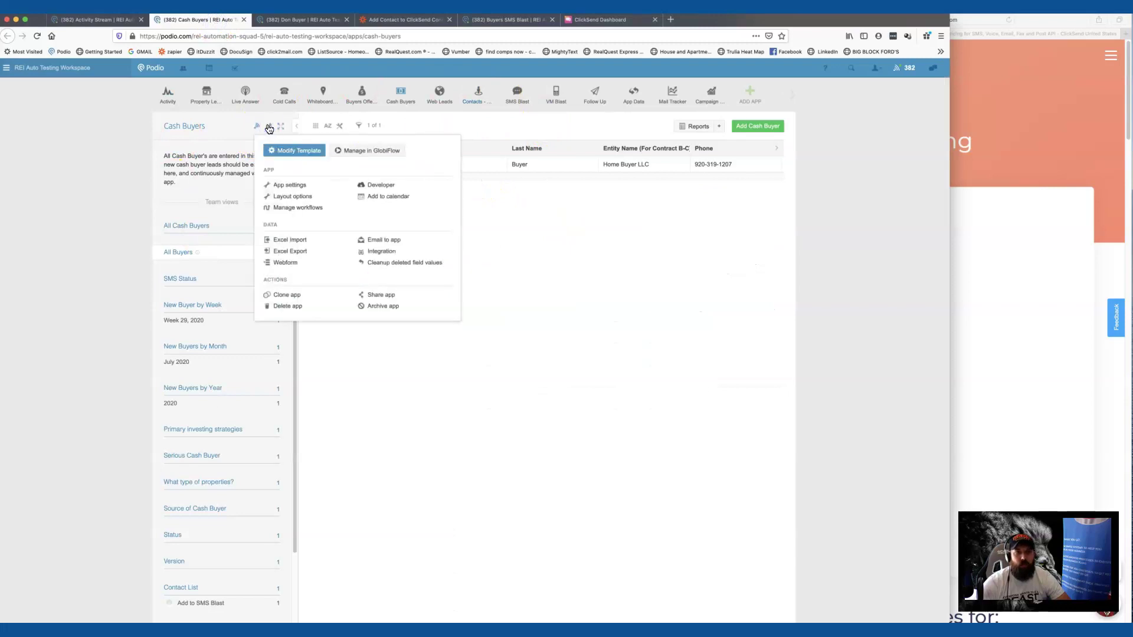
click(299, 152)
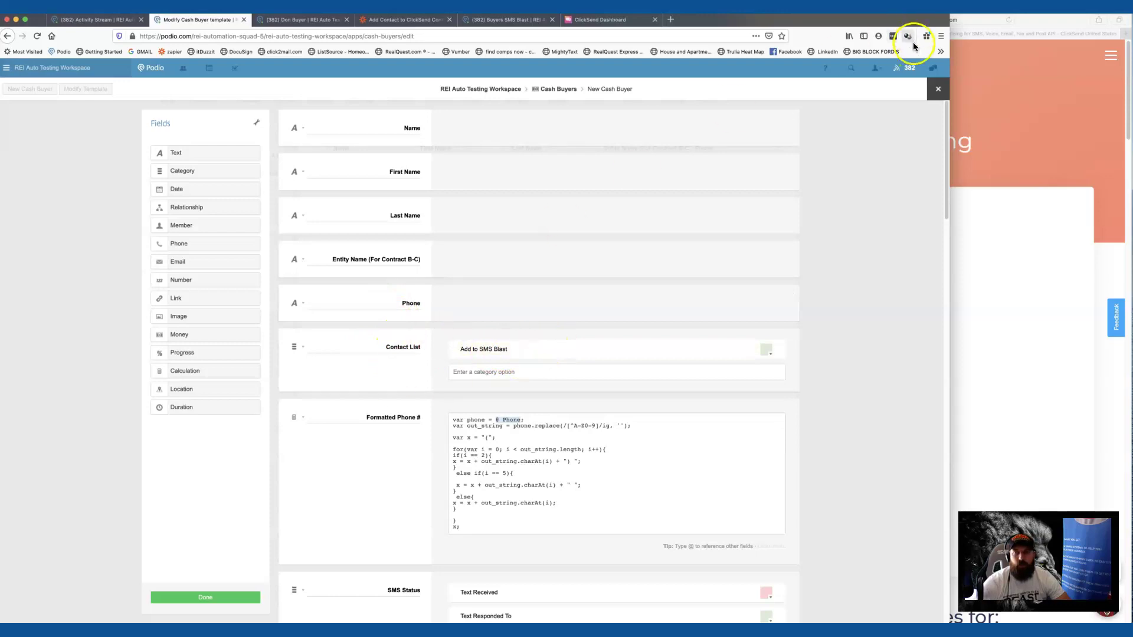
click(938, 91)
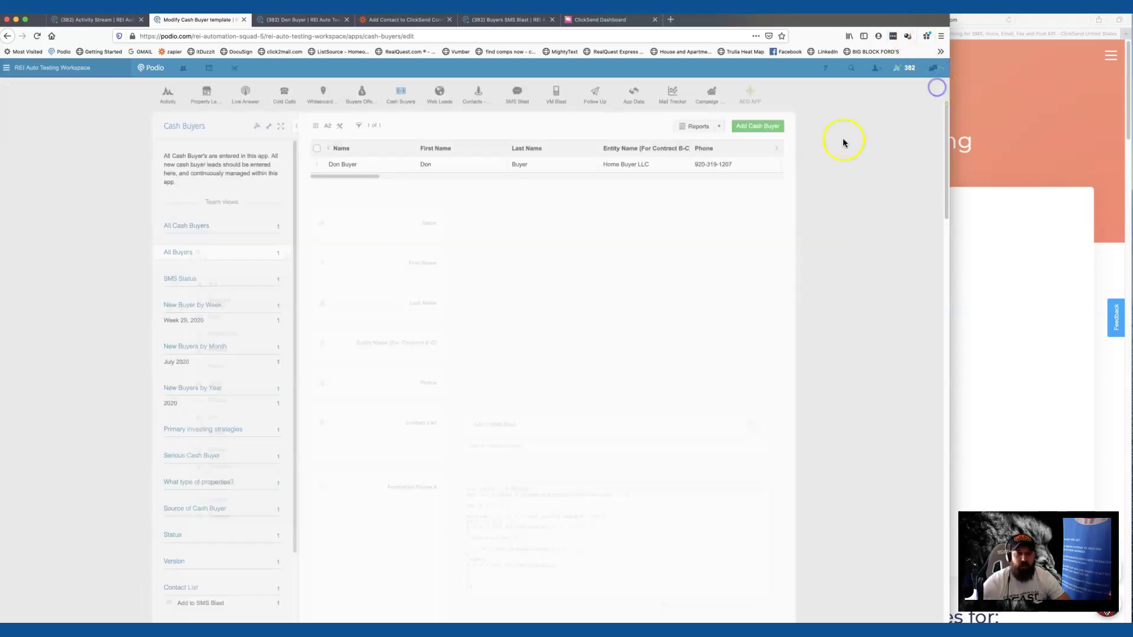
click(345, 165)
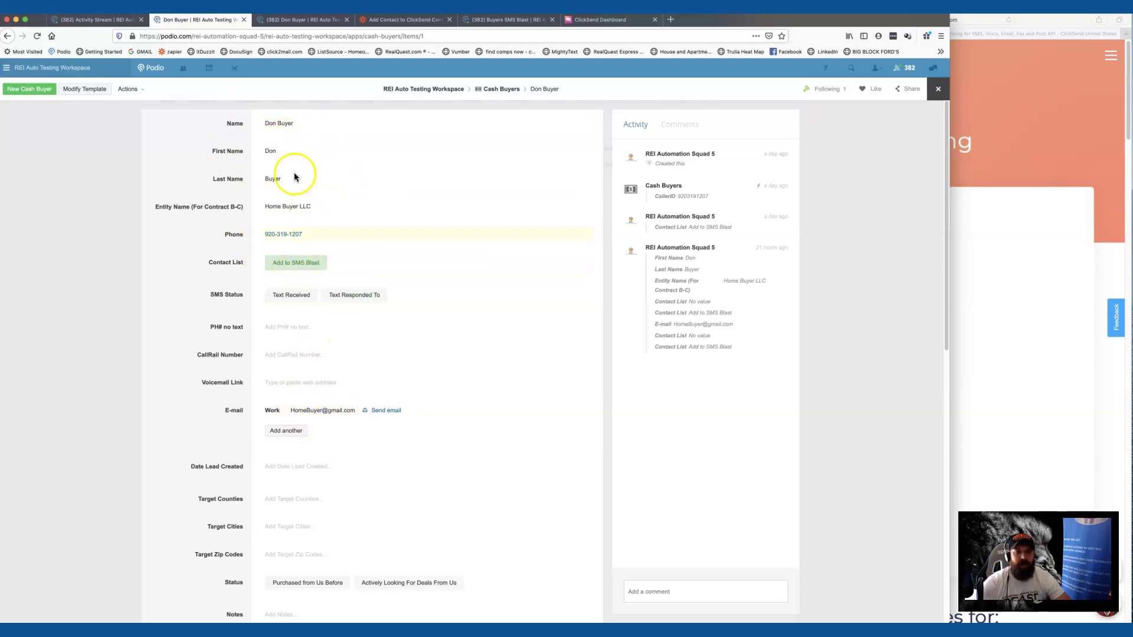
Check the other open buyer record, then go to the 'Add Contact to ClickSend Contact List' zap
click(324, 20)
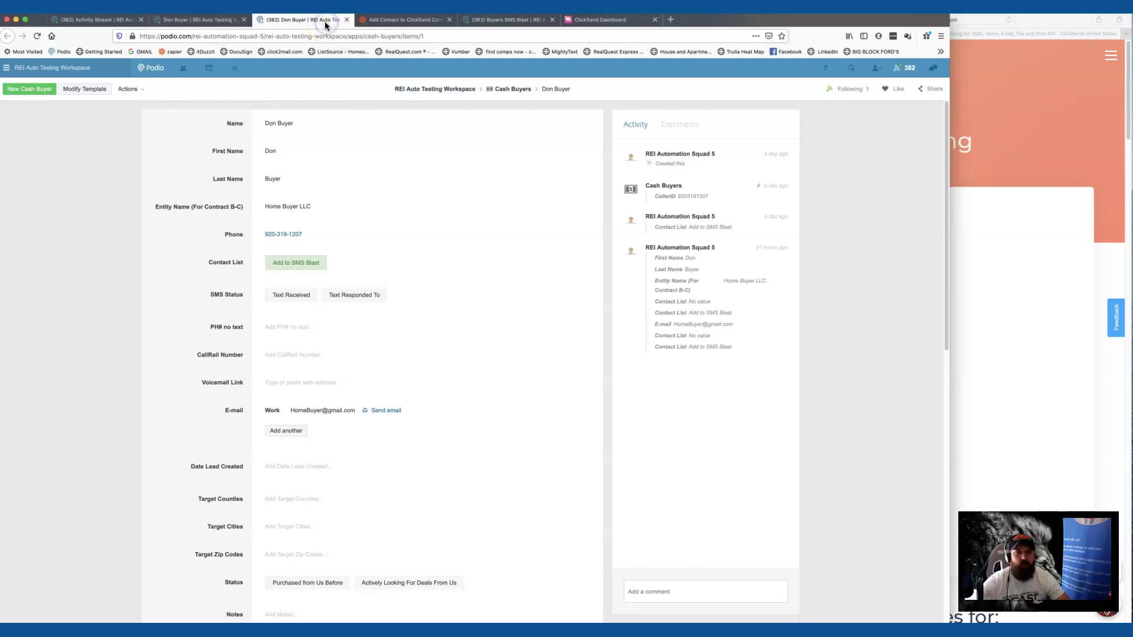
click(375, 19)
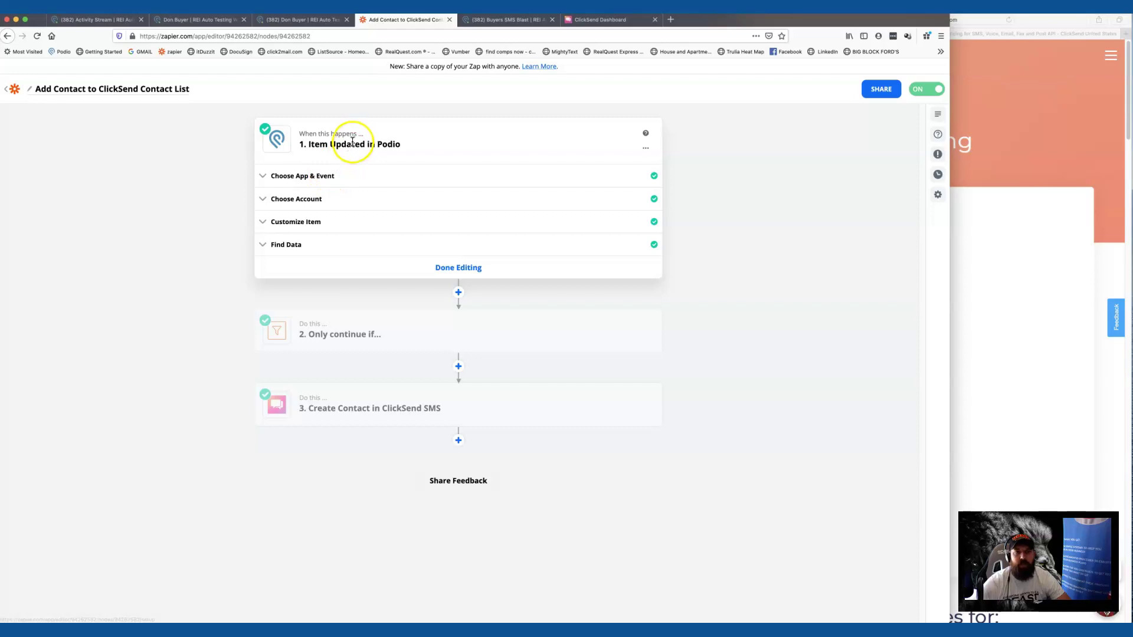
Verify the Podio Item Updated trigger's account and its Cash Buyers workspace and application settings
click(346, 184)
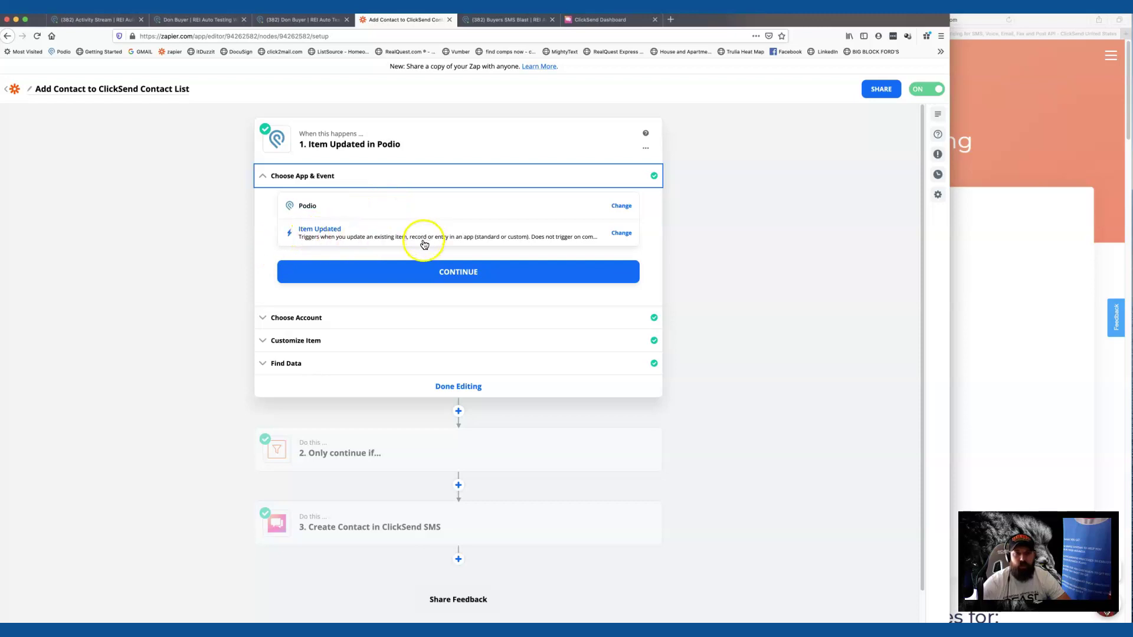
click(325, 319)
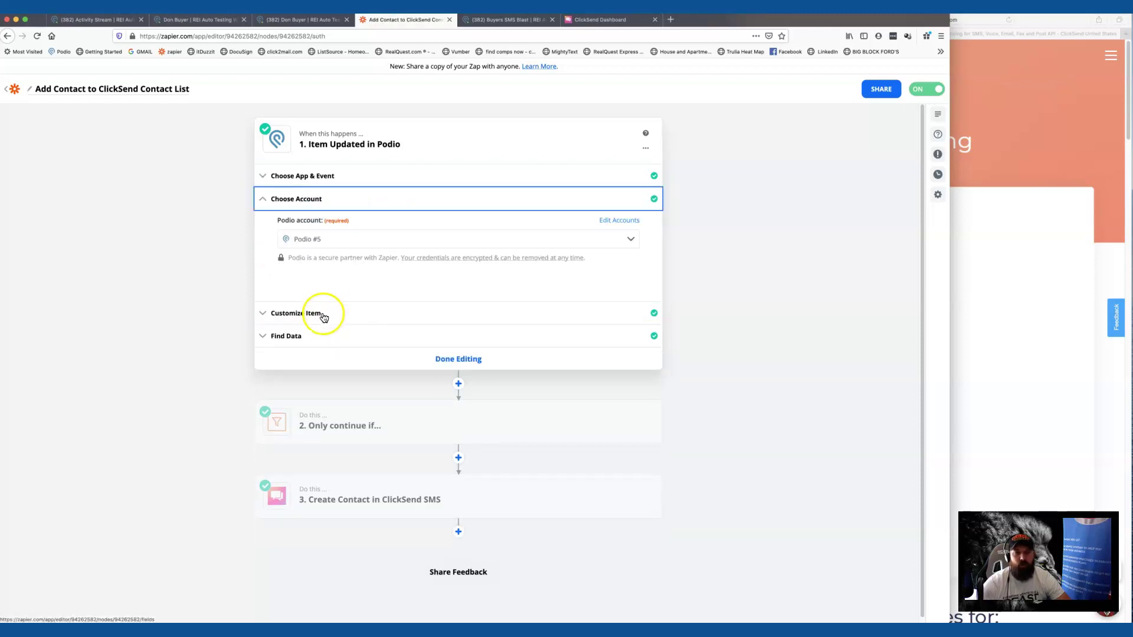
click(324, 314)
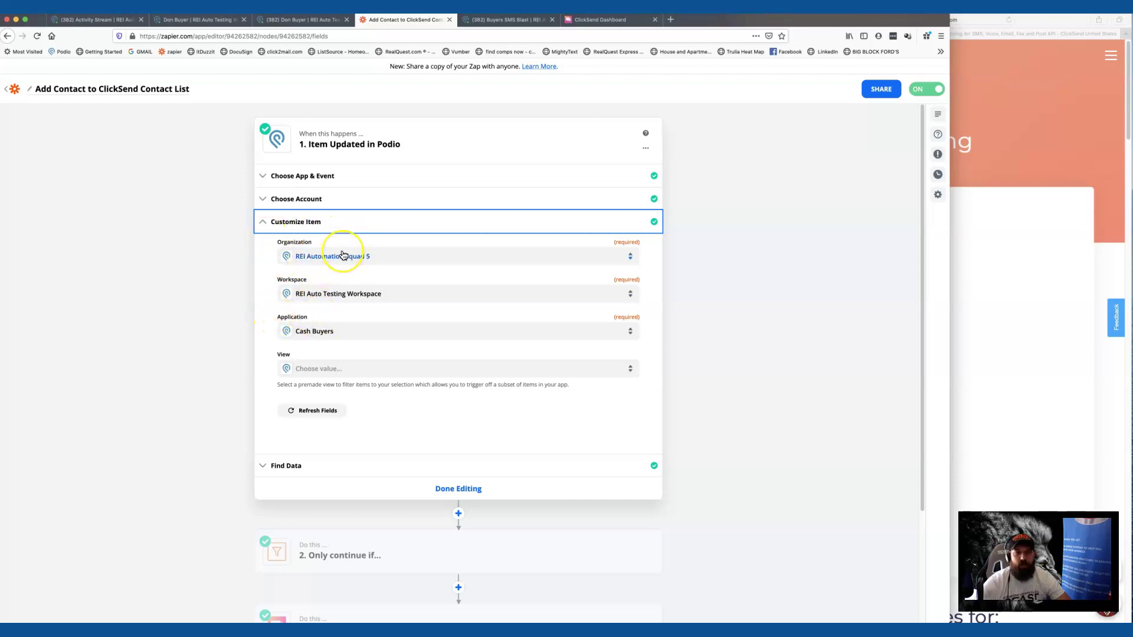
click(292, 19)
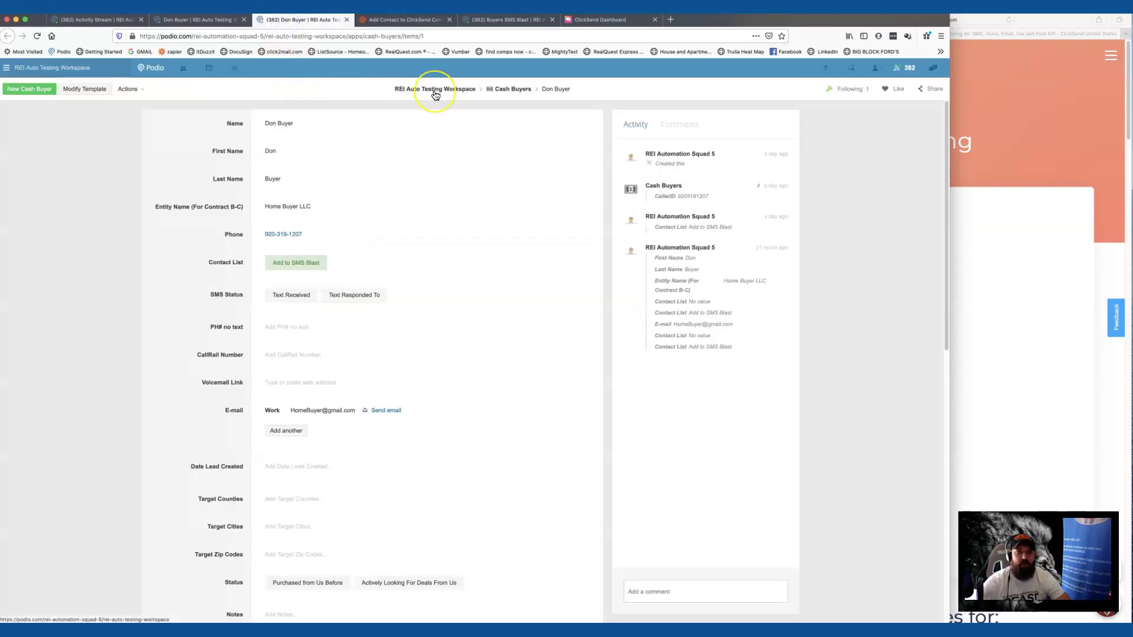
click(90, 22)
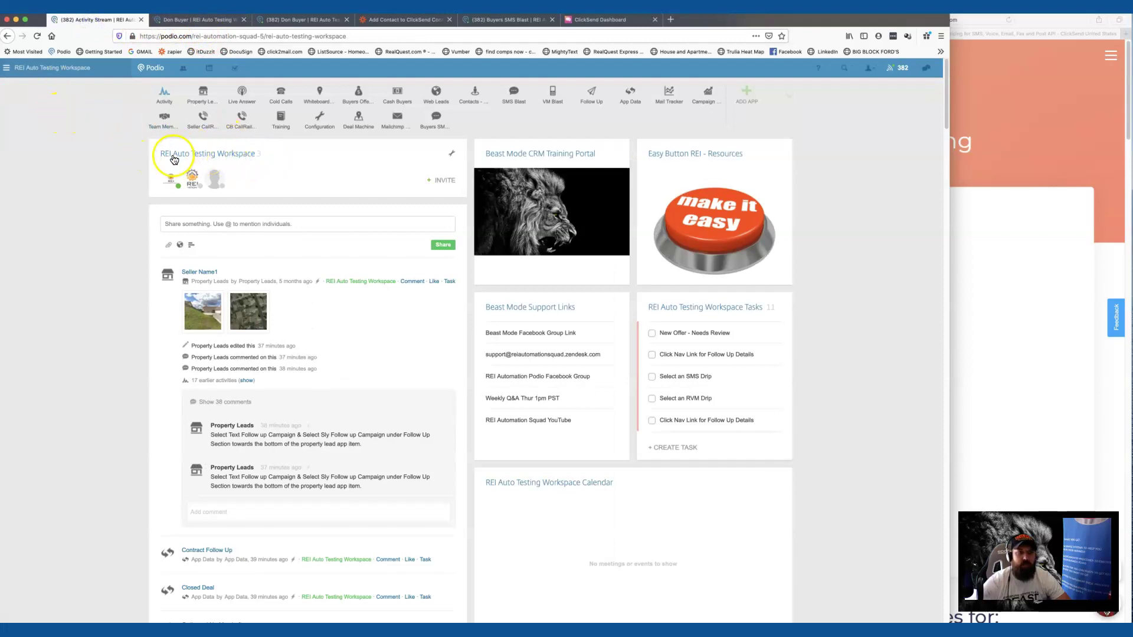
click(396, 21)
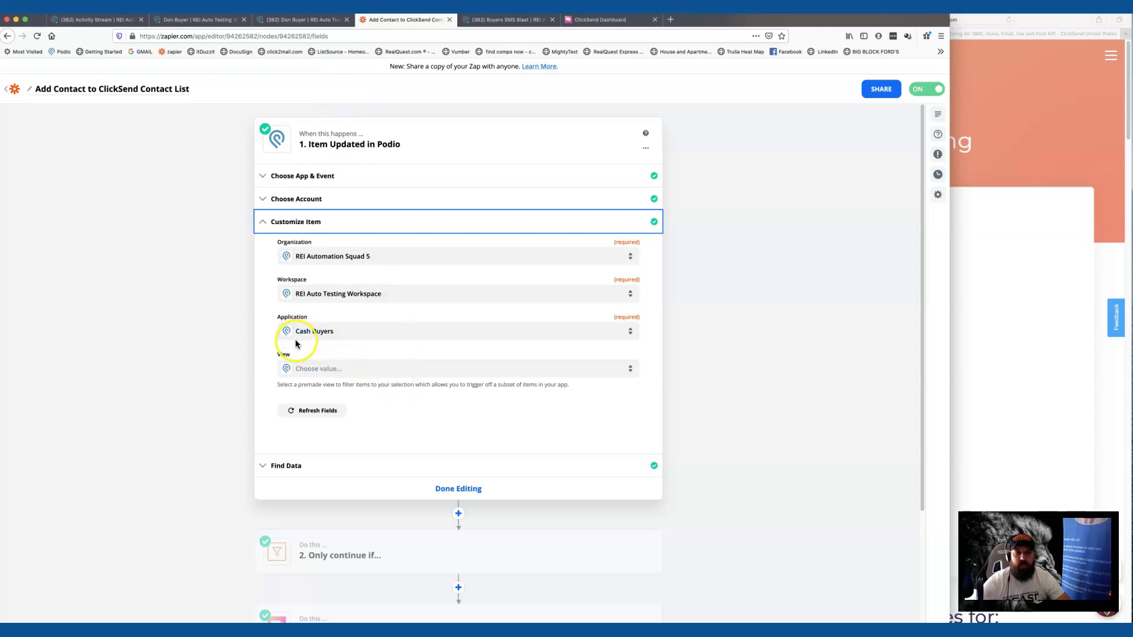
Pull the trigger's sample buyer data and confirm its contact-list is 'Add to SMS Blast'
click(361, 475)
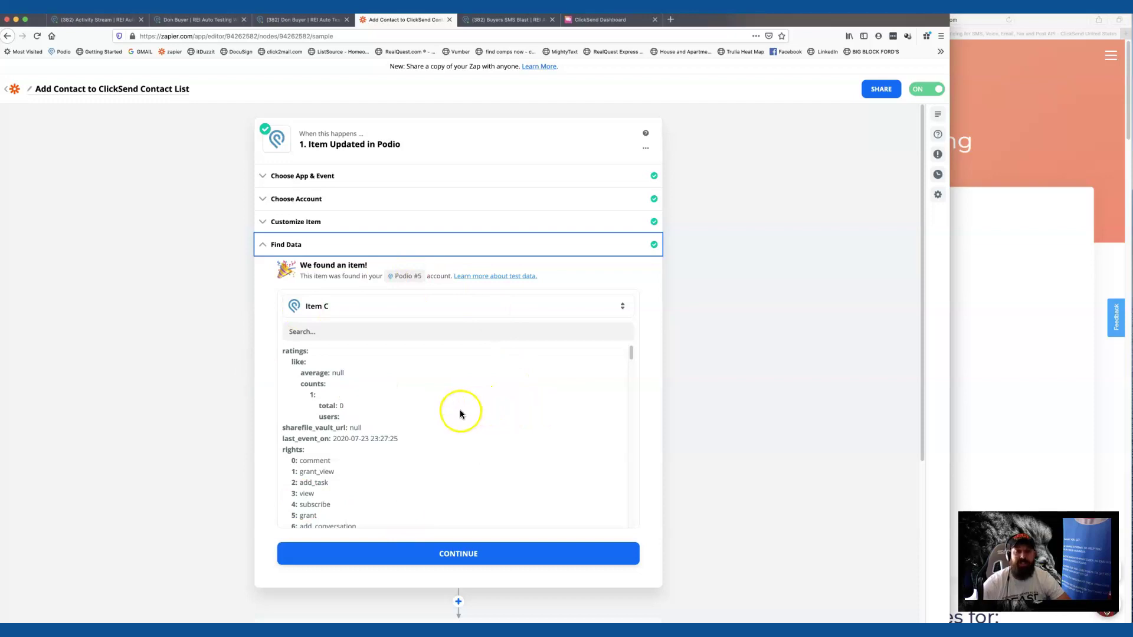
scroll(565, 444, down, 1)
scroll(565, 444, down, 10)
scroll(565, 443, down, 1)
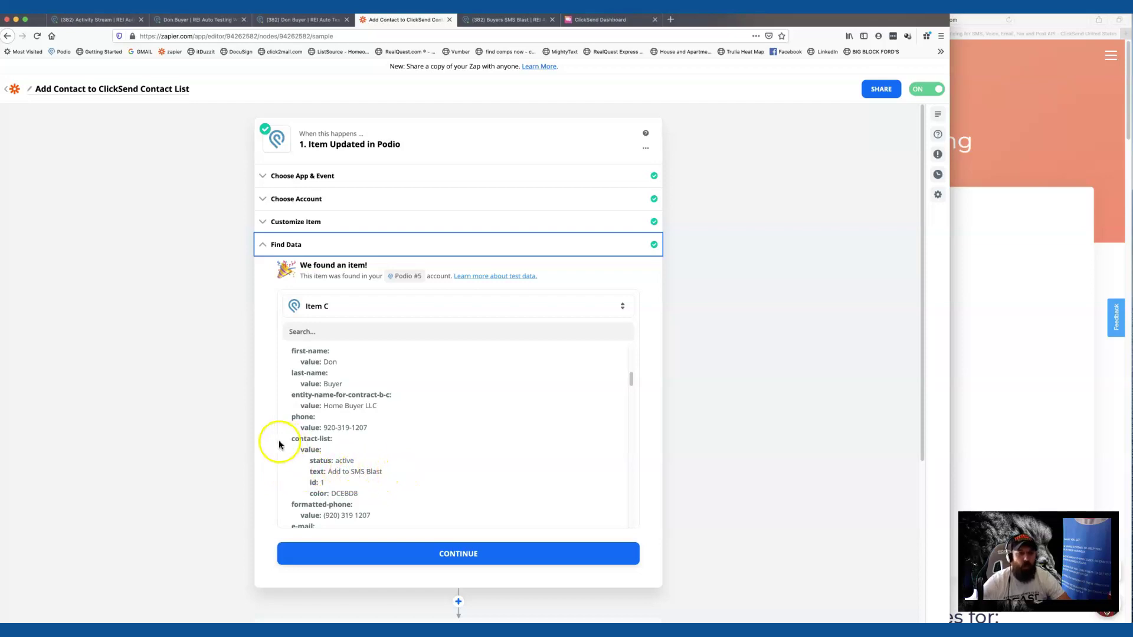
scroll(219, 429, down, 5)
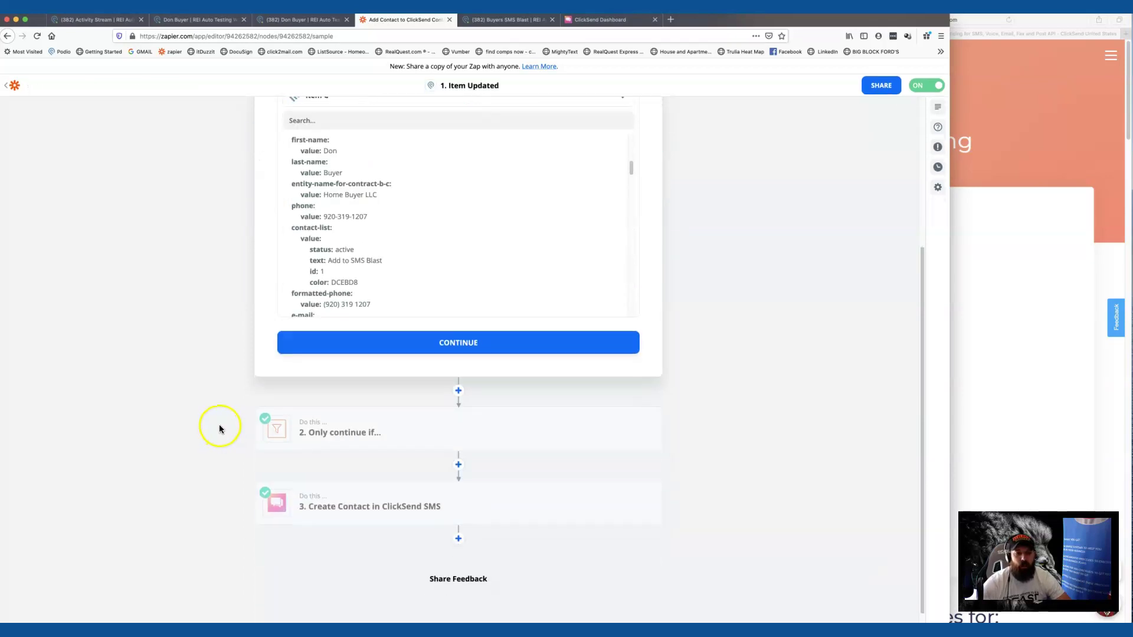
click(458, 392)
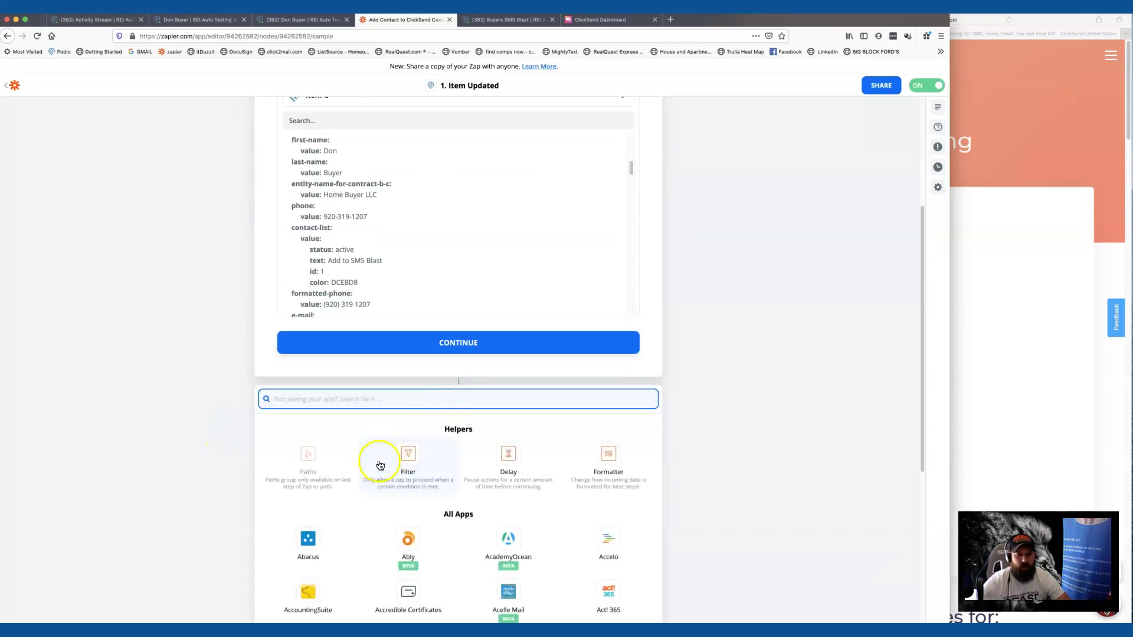
click(865, 442)
Compare step 2's filter (Contact List exactly matches 'Add to SMS Blast') with the Podio record's value
click(402, 419)
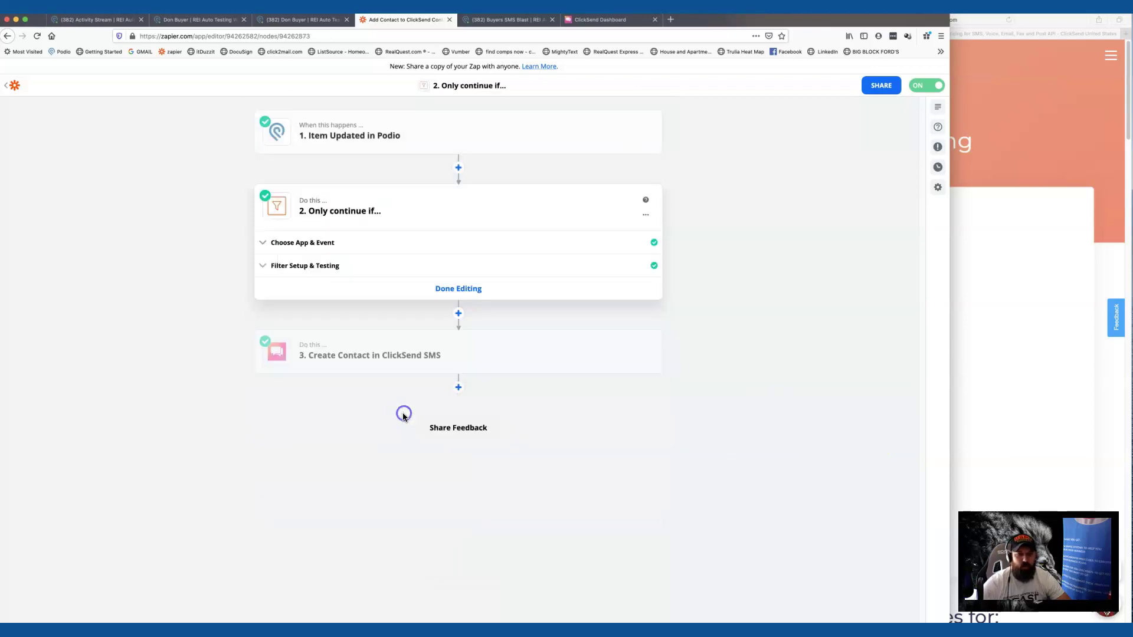
click(331, 239)
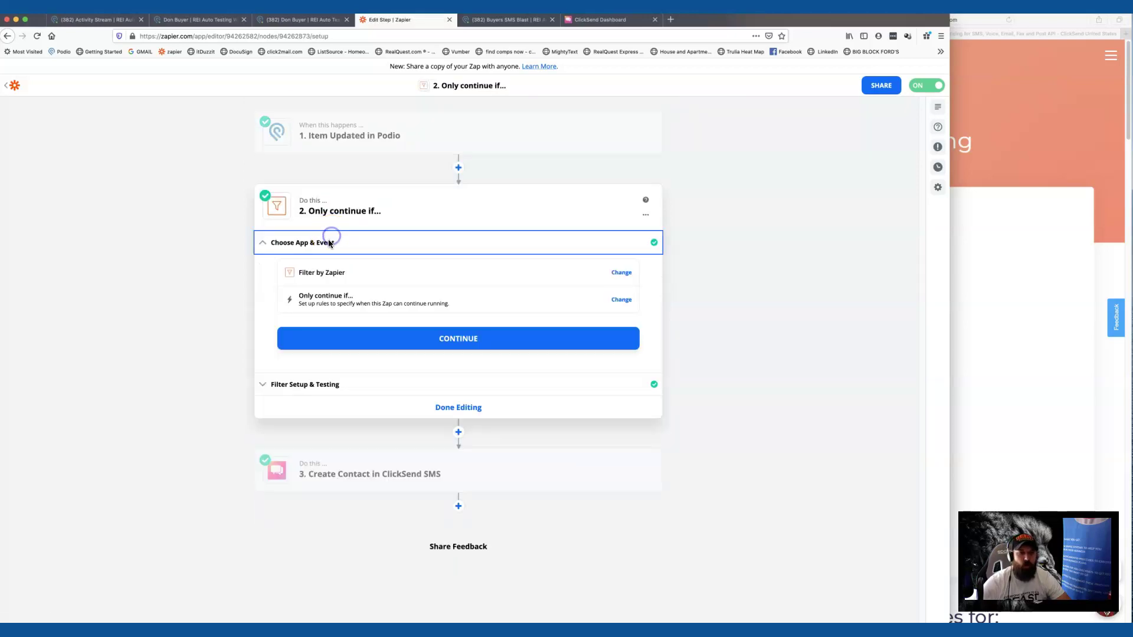
click(387, 385)
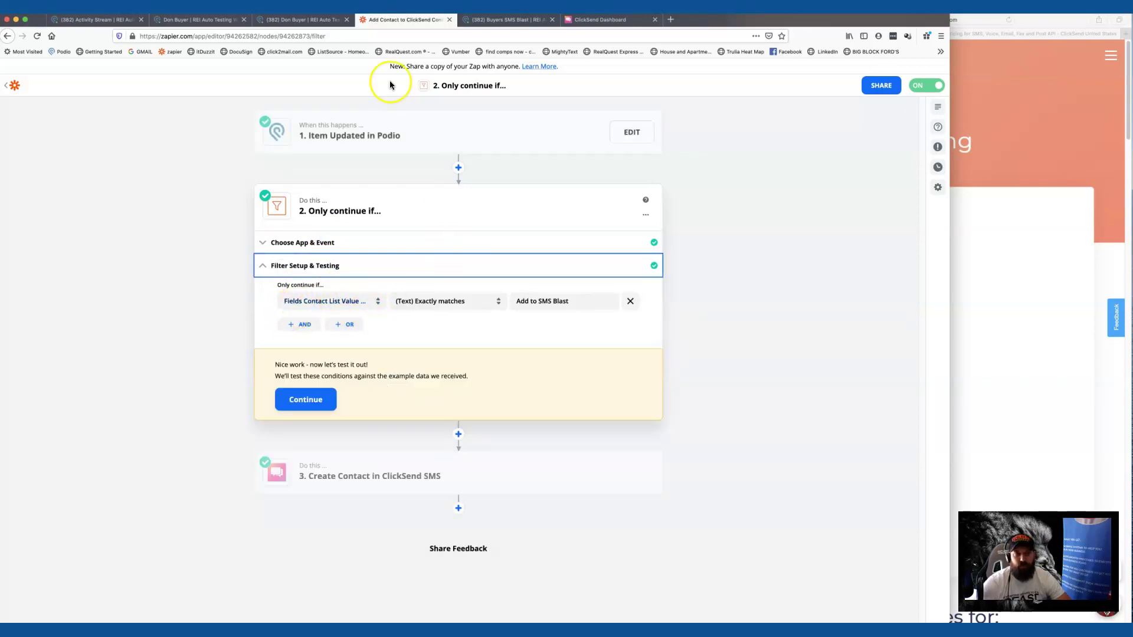
click(283, 21)
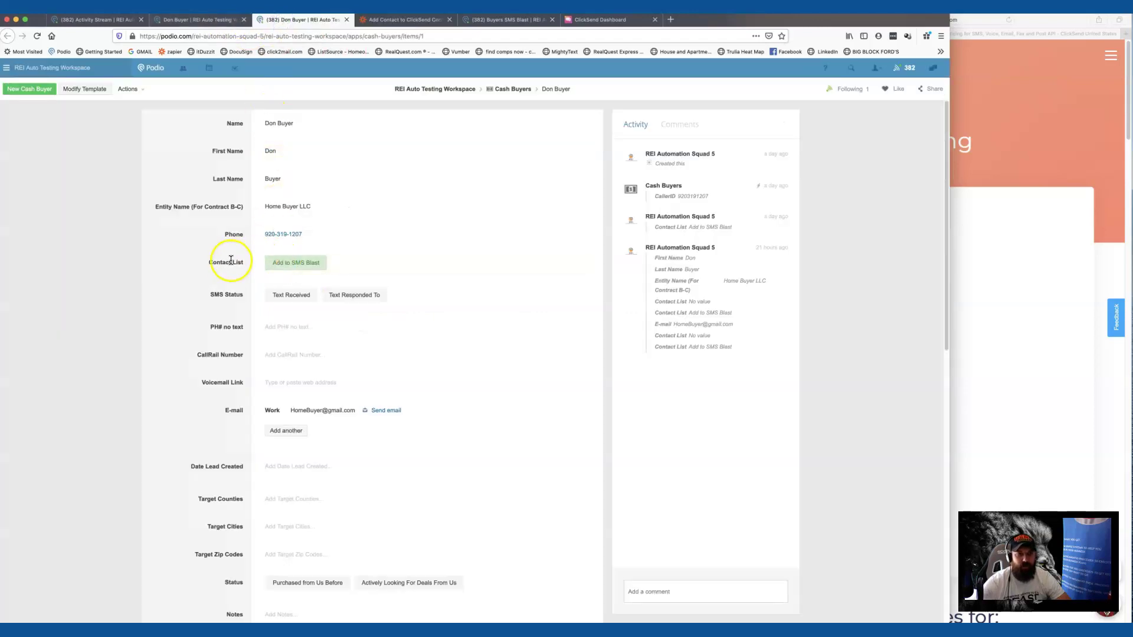
click(373, 21)
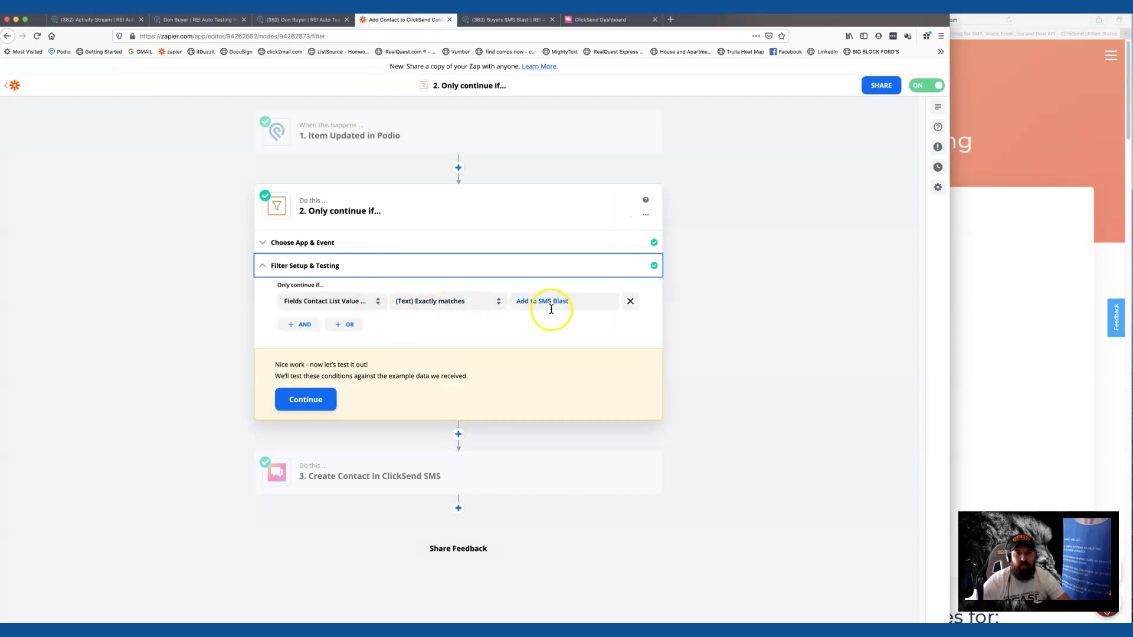
click(297, 21)
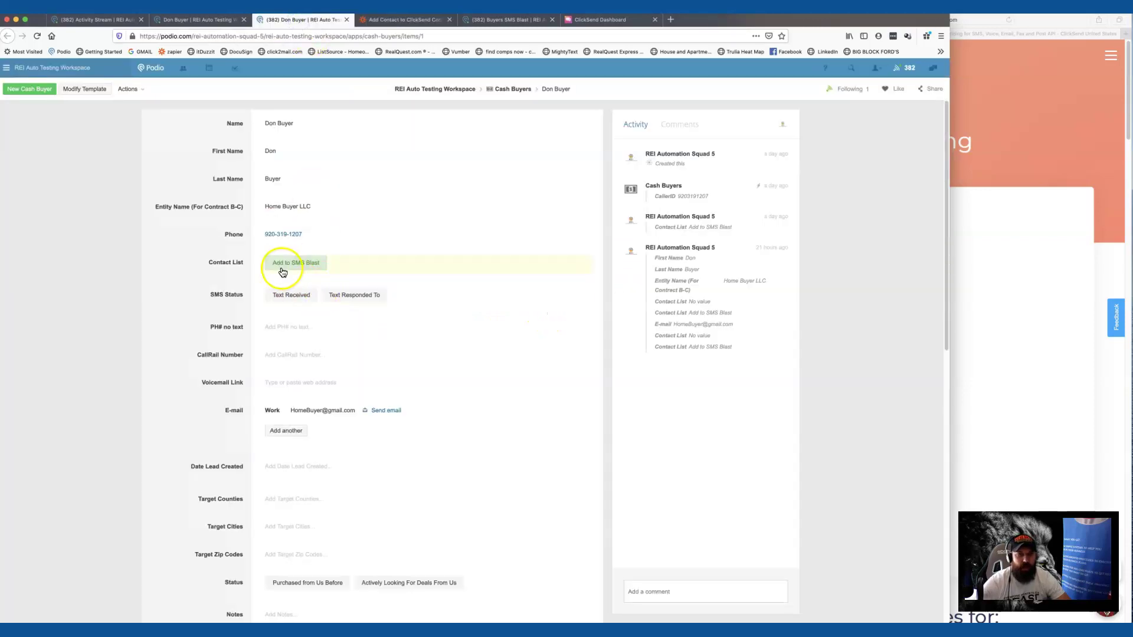
click(387, 21)
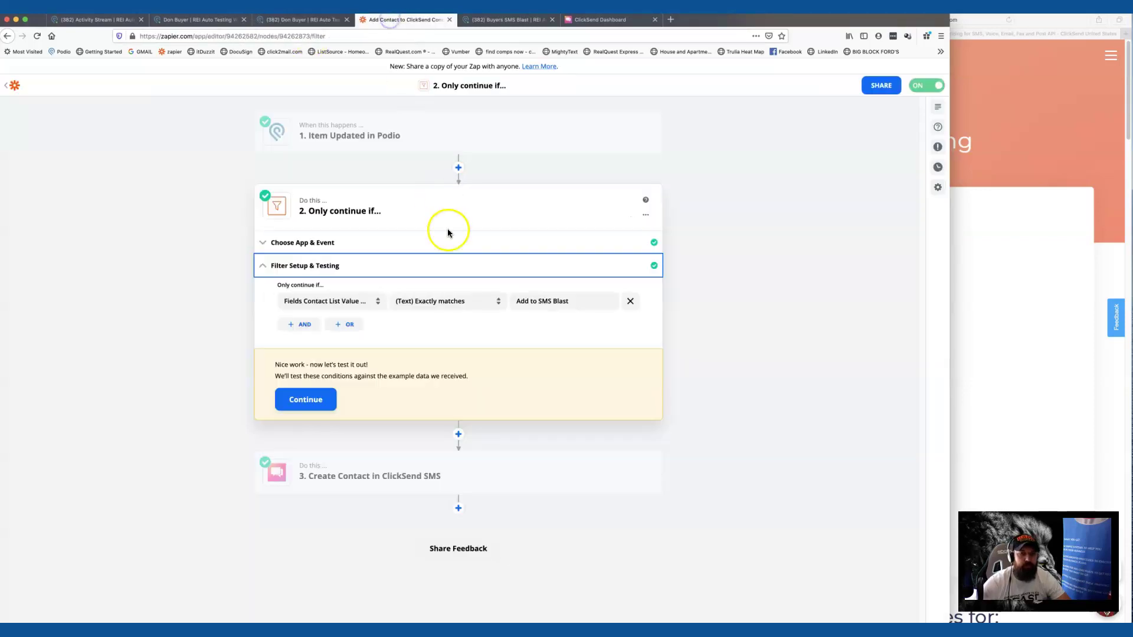
click(414, 479)
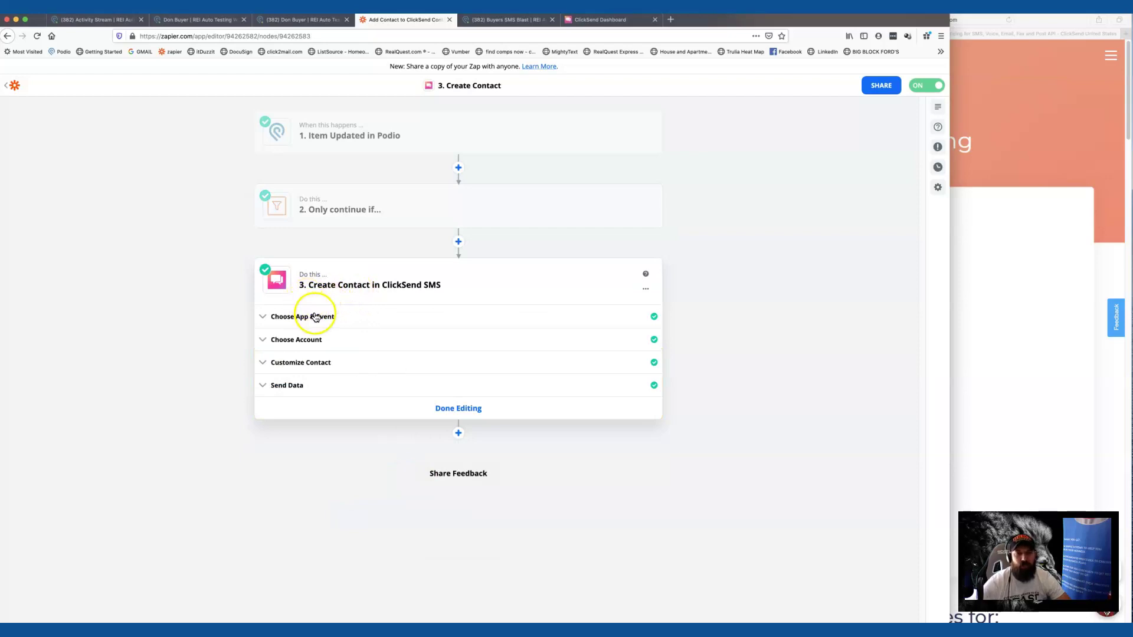
Review the Create Contact step's mappings of the buyer's name, phone, email and organization from Podio
click(316, 317)
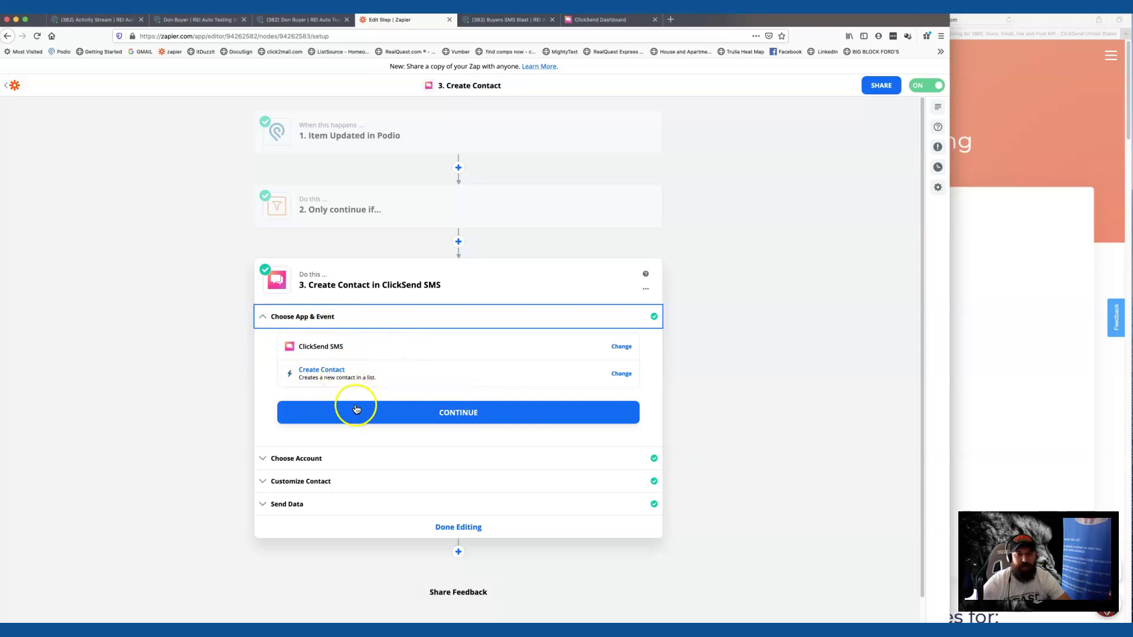
click(327, 460)
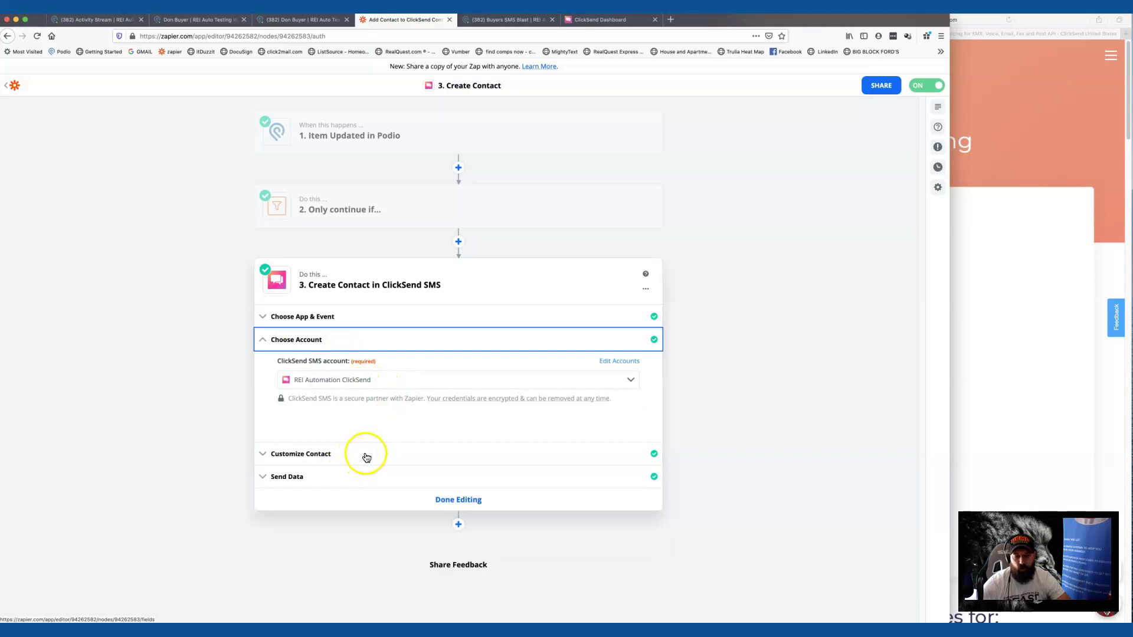
click(358, 459)
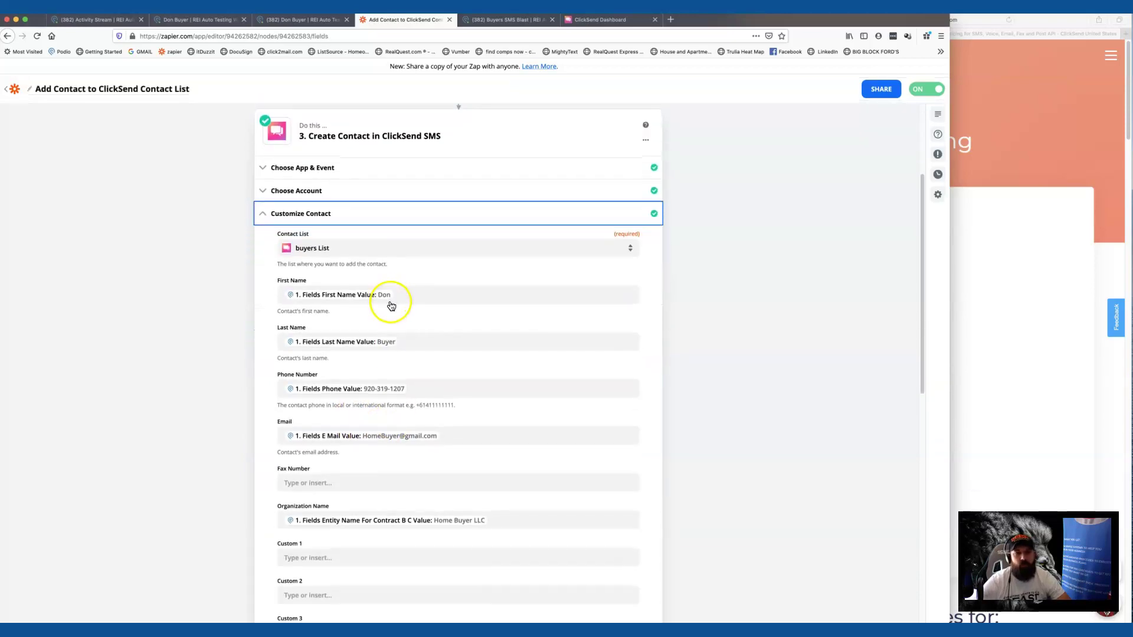
click(403, 293)
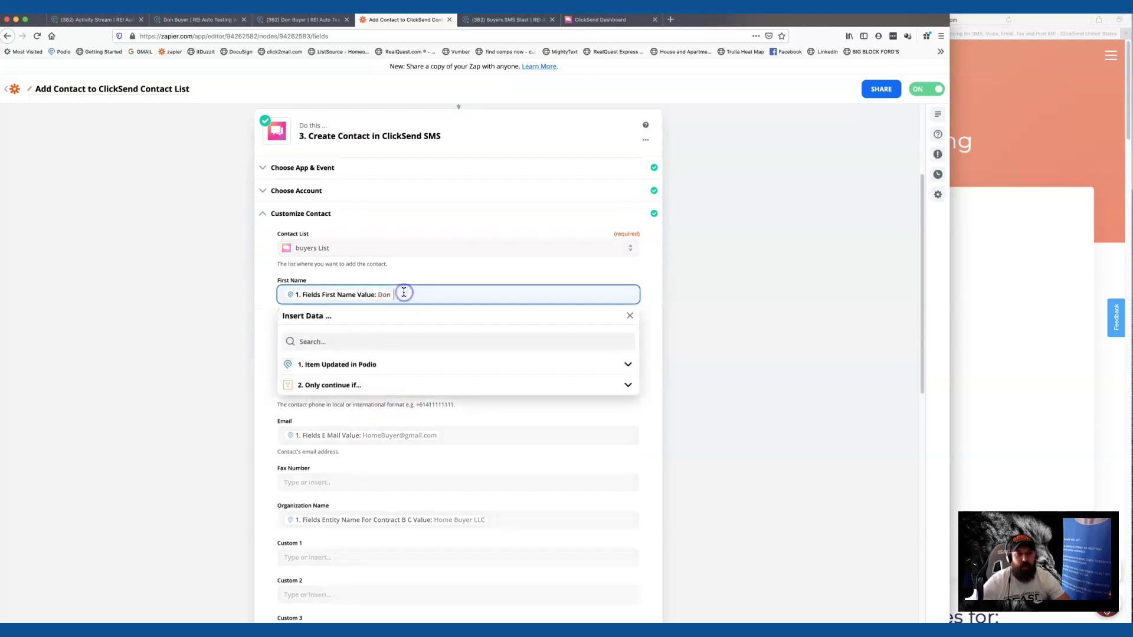
click(339, 368)
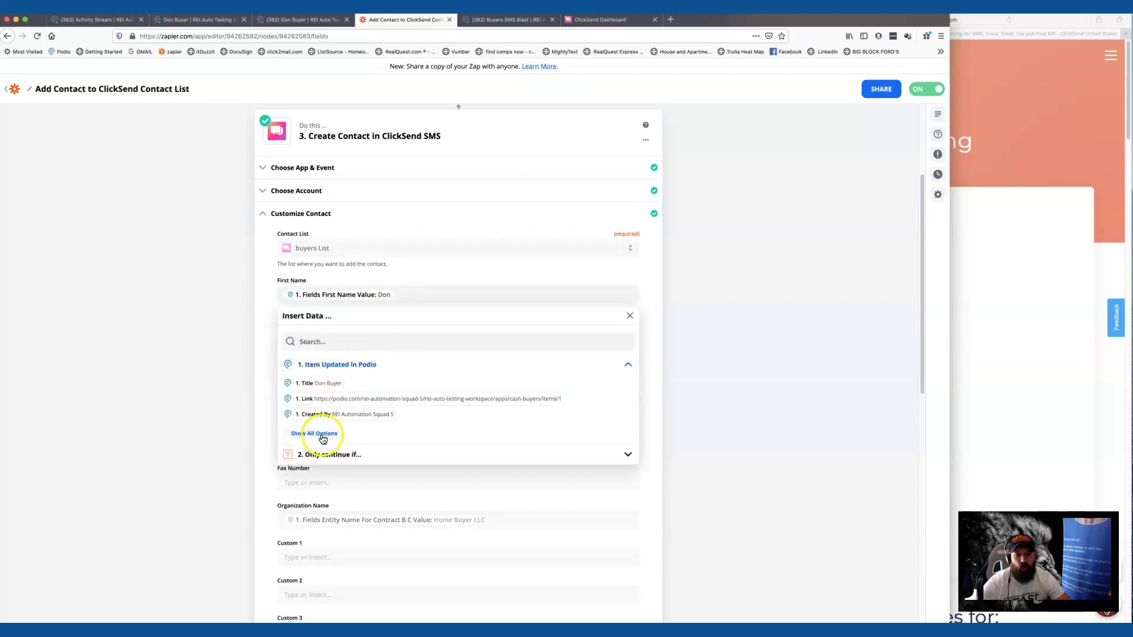
click(260, 272)
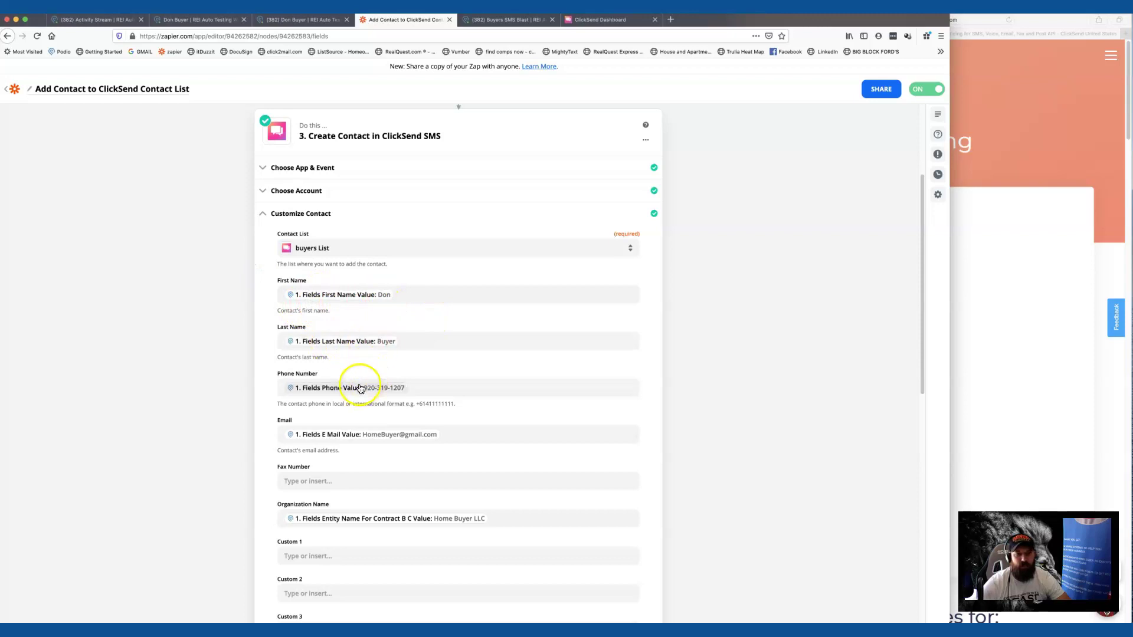
scroll(357, 416, down, 5)
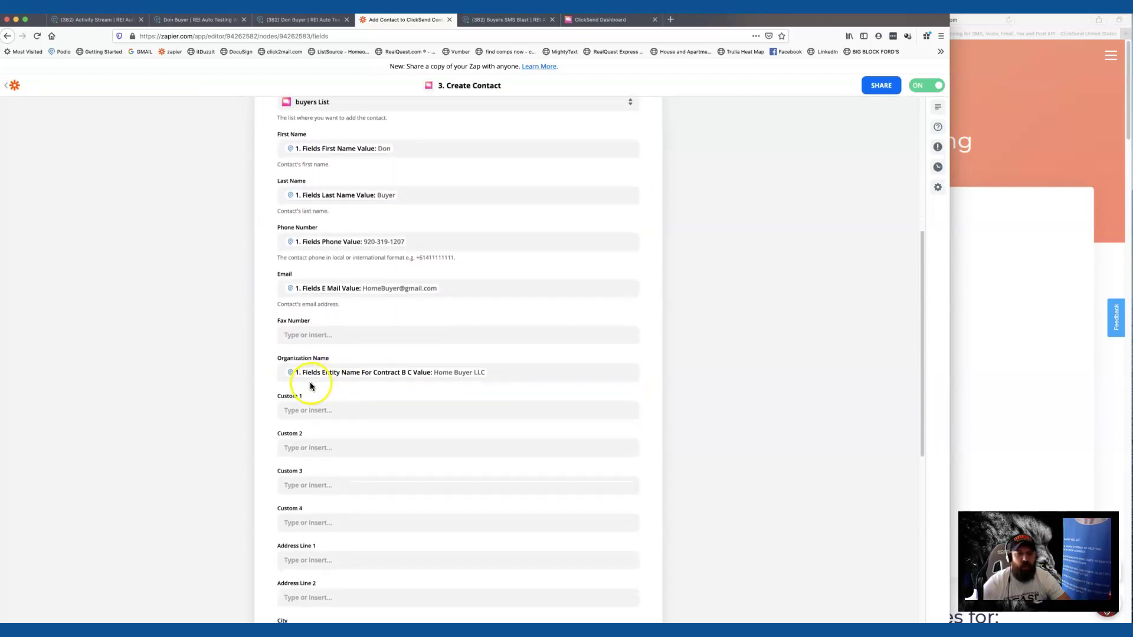
scroll(311, 380, down, 2)
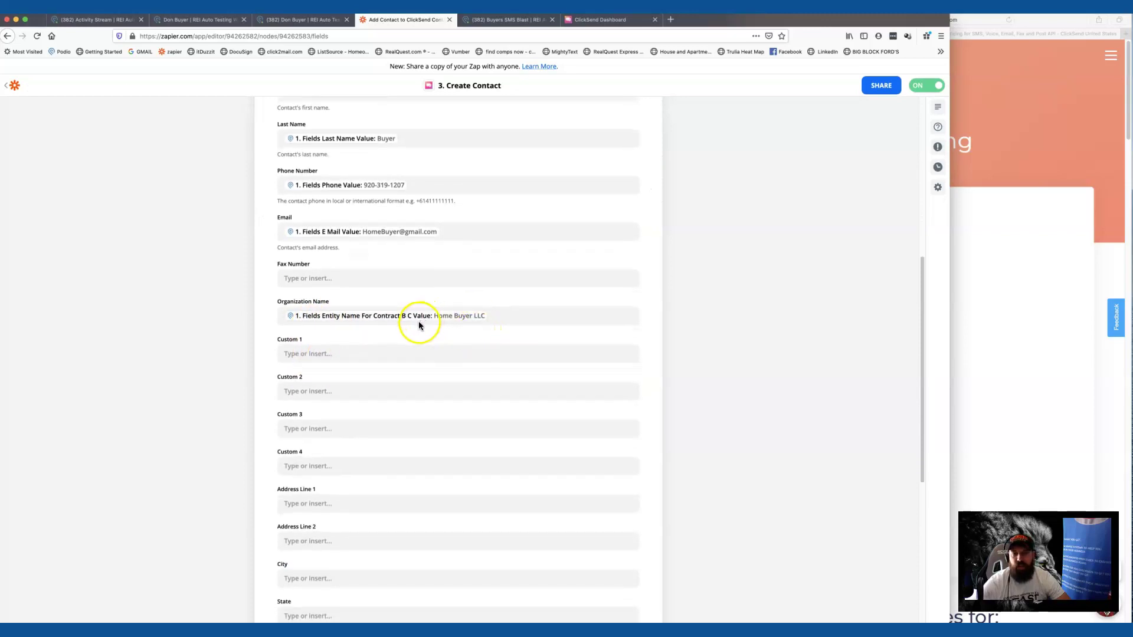
scroll(409, 322, down, 10)
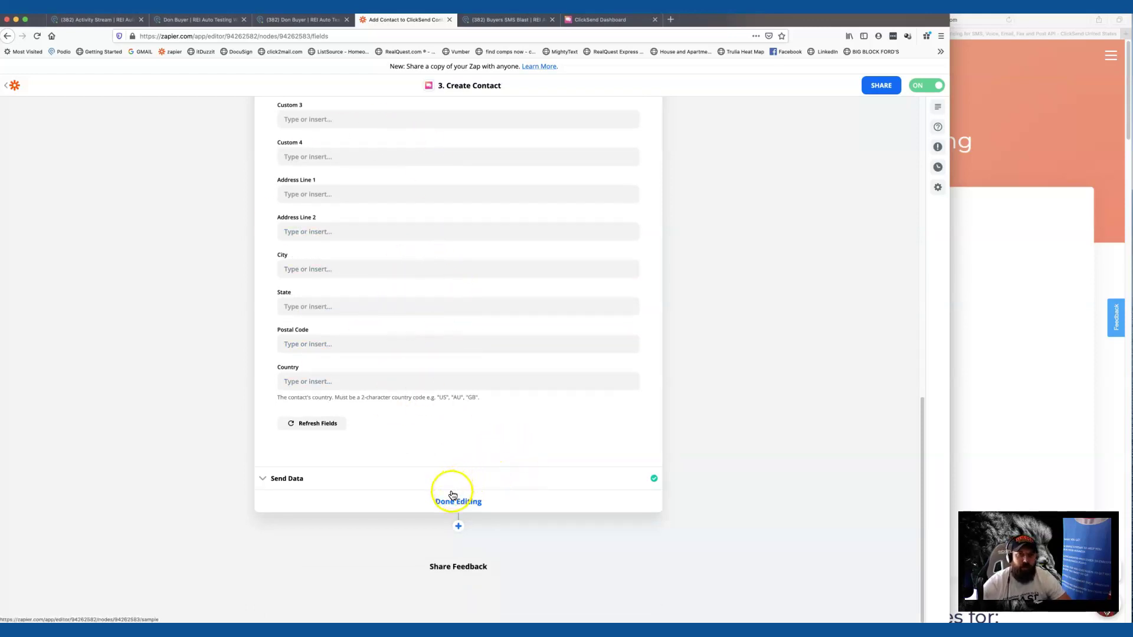
click(584, 19)
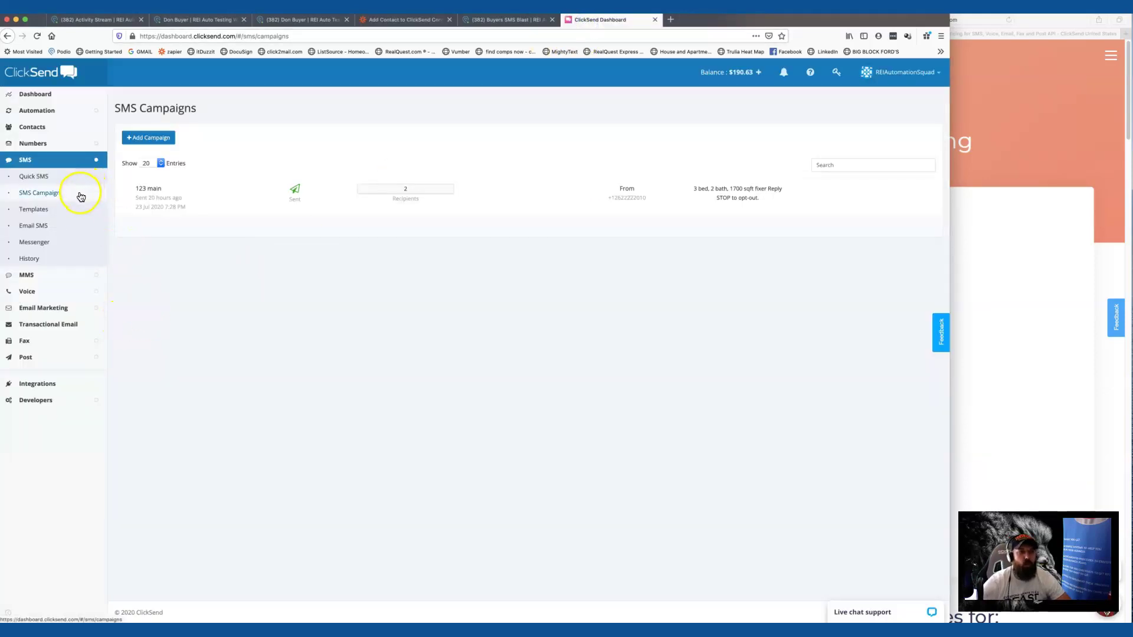
click(41, 197)
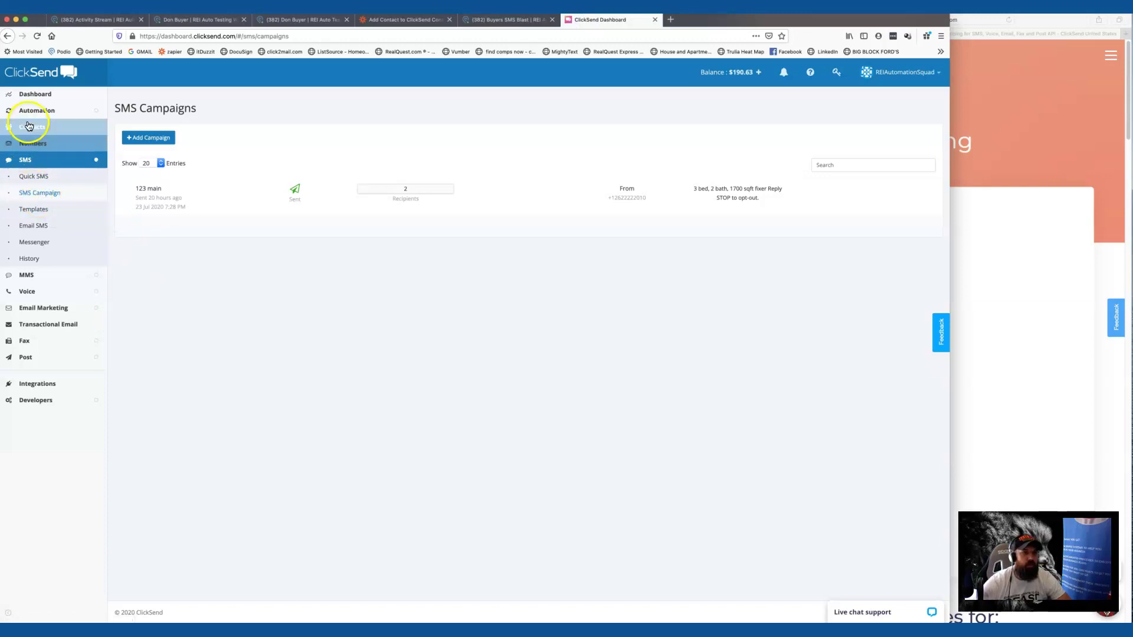
click(32, 129)
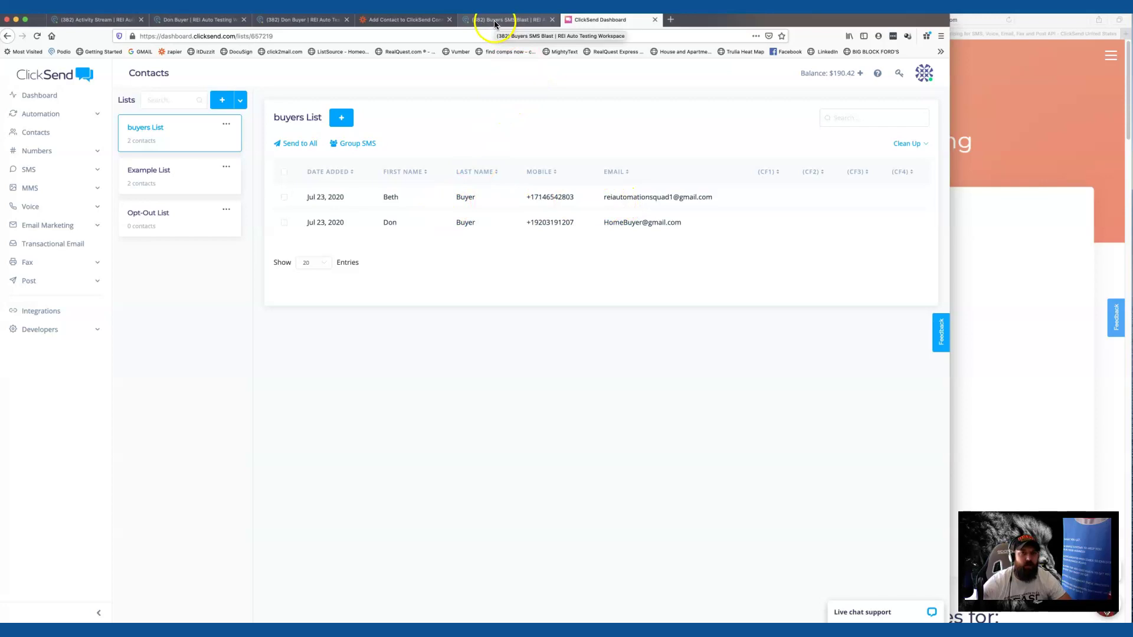
click(414, 24)
scroll(407, 243, up, 10)
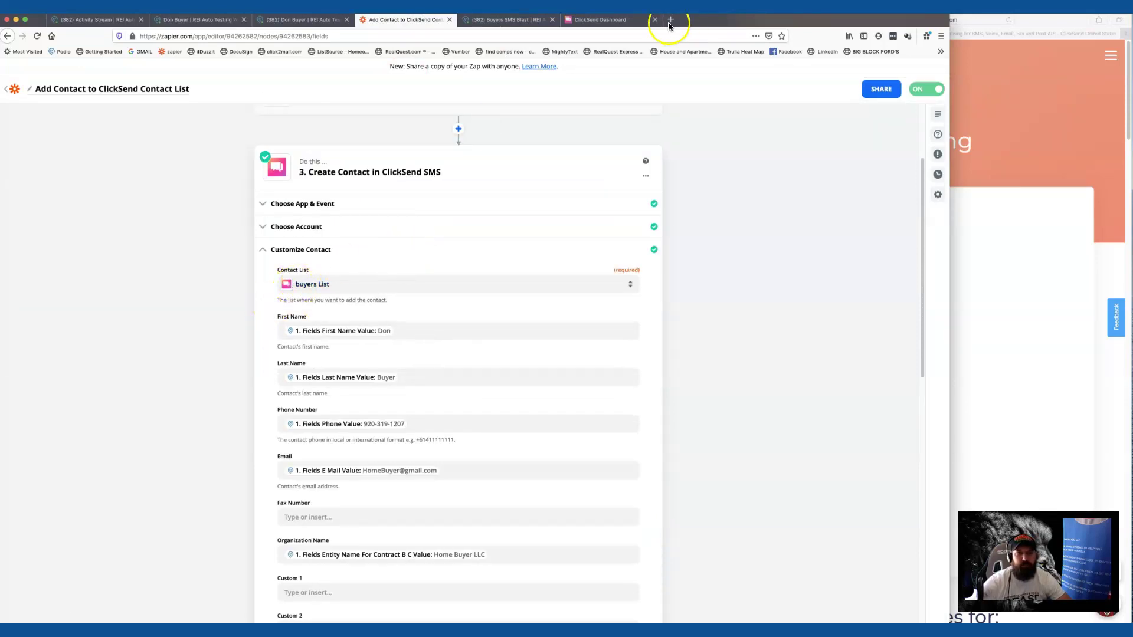
click(597, 19)
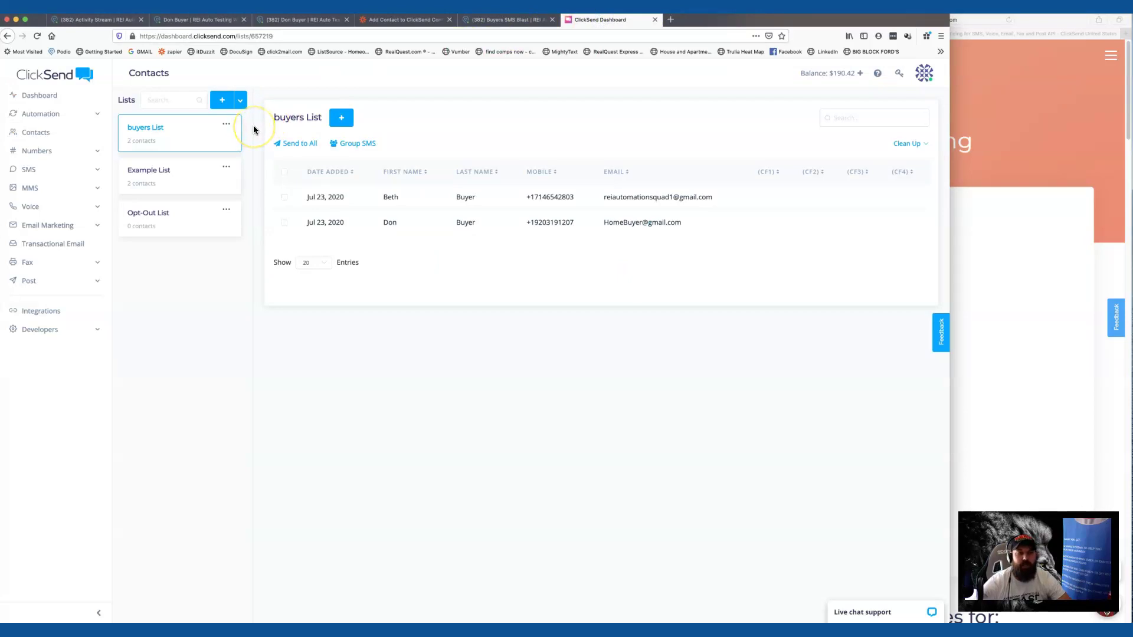
click(286, 20)
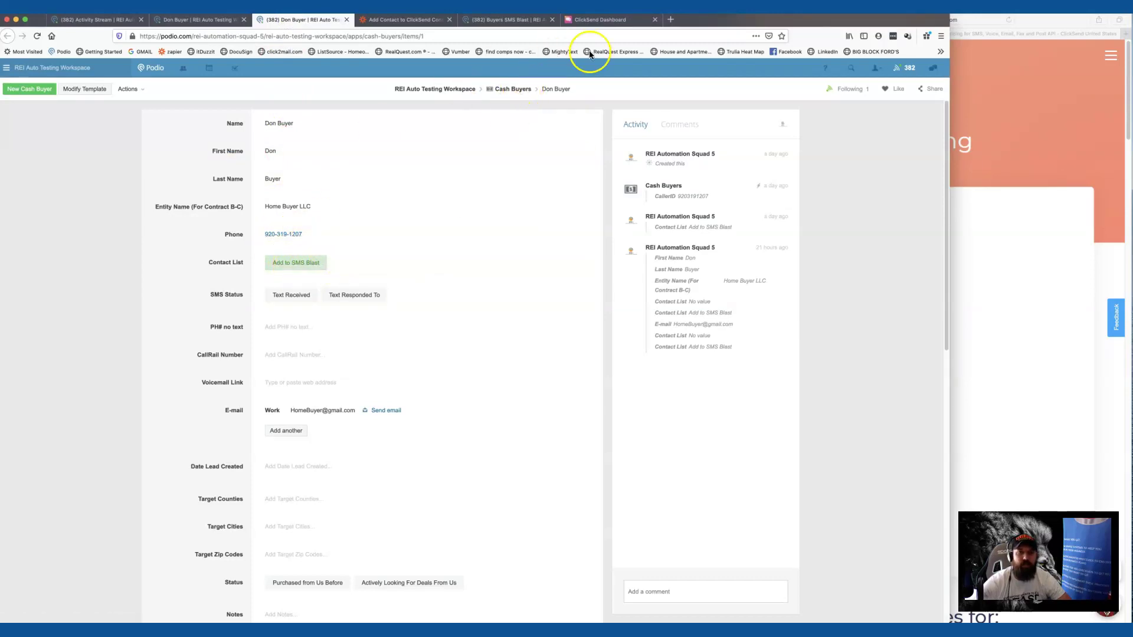
click(600, 20)
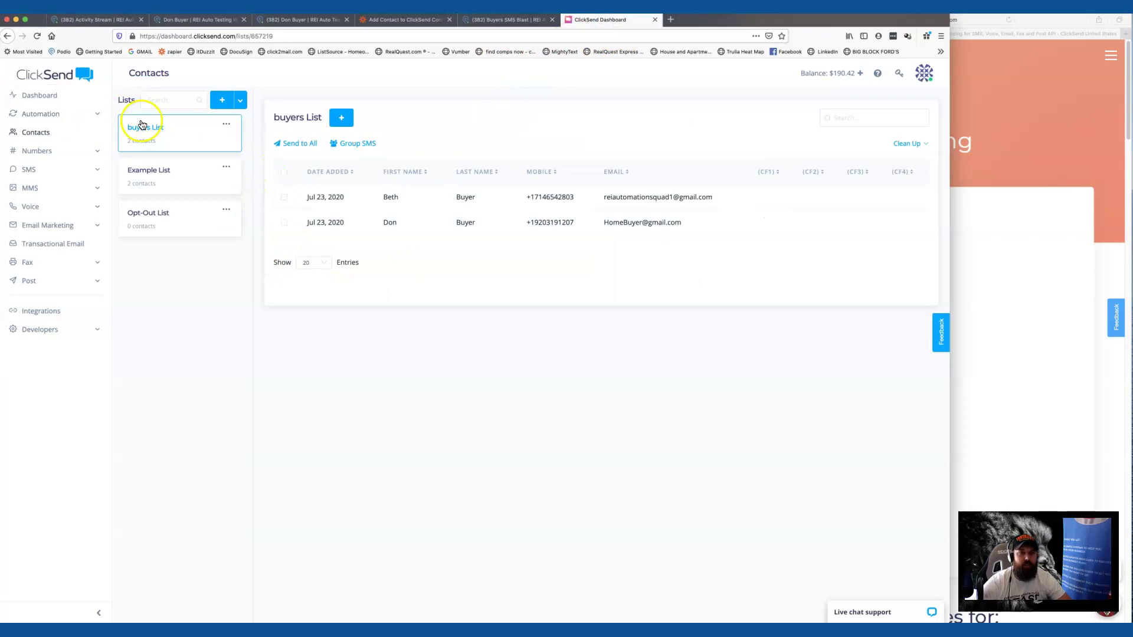
click(372, 229)
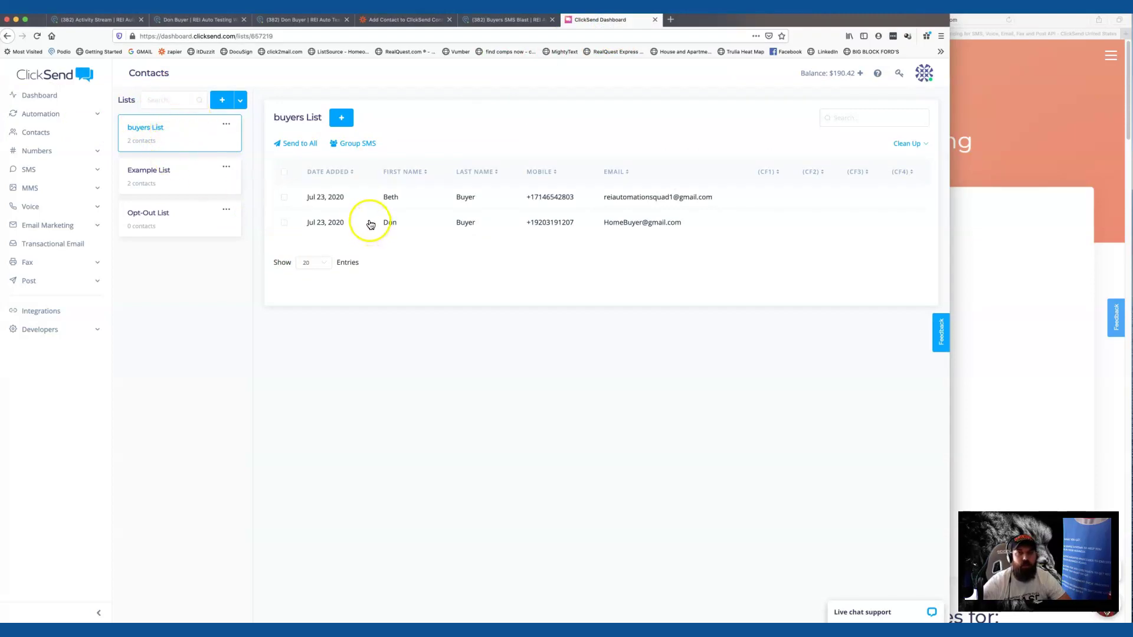
click(384, 225)
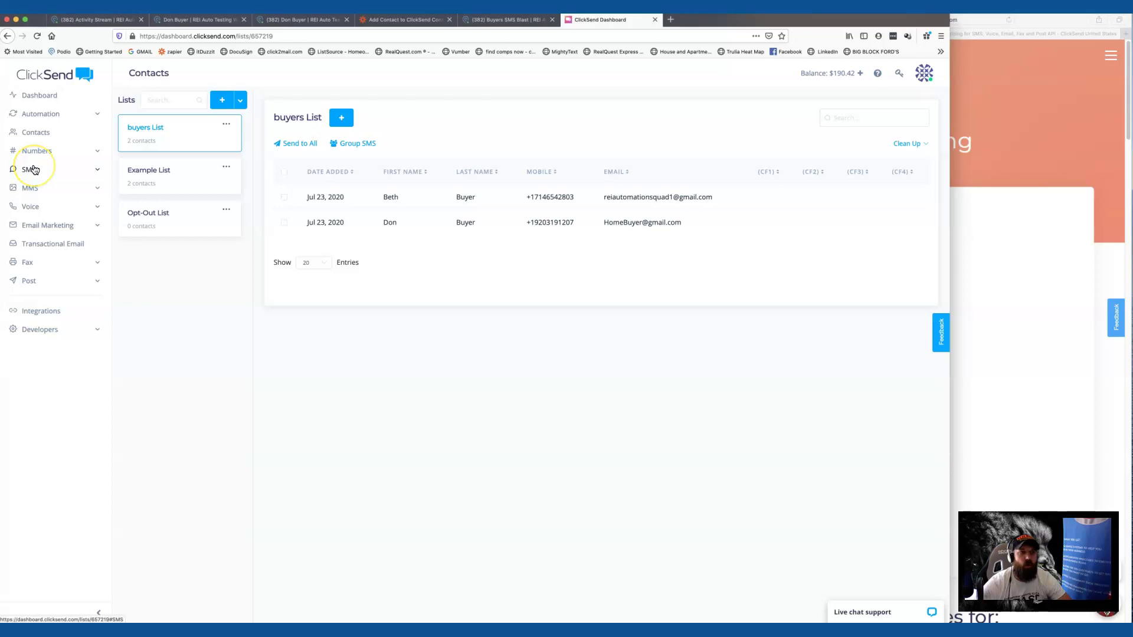
click(34, 169)
click(46, 206)
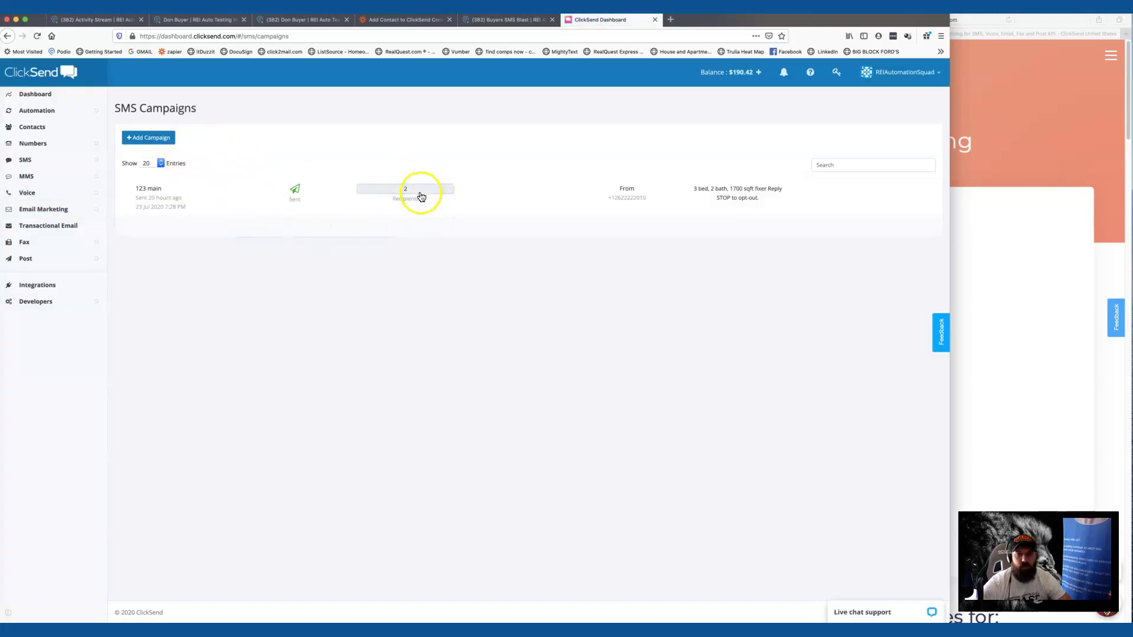
Begin a new SMS campaign, choosing the buyers List as recipients
click(141, 138)
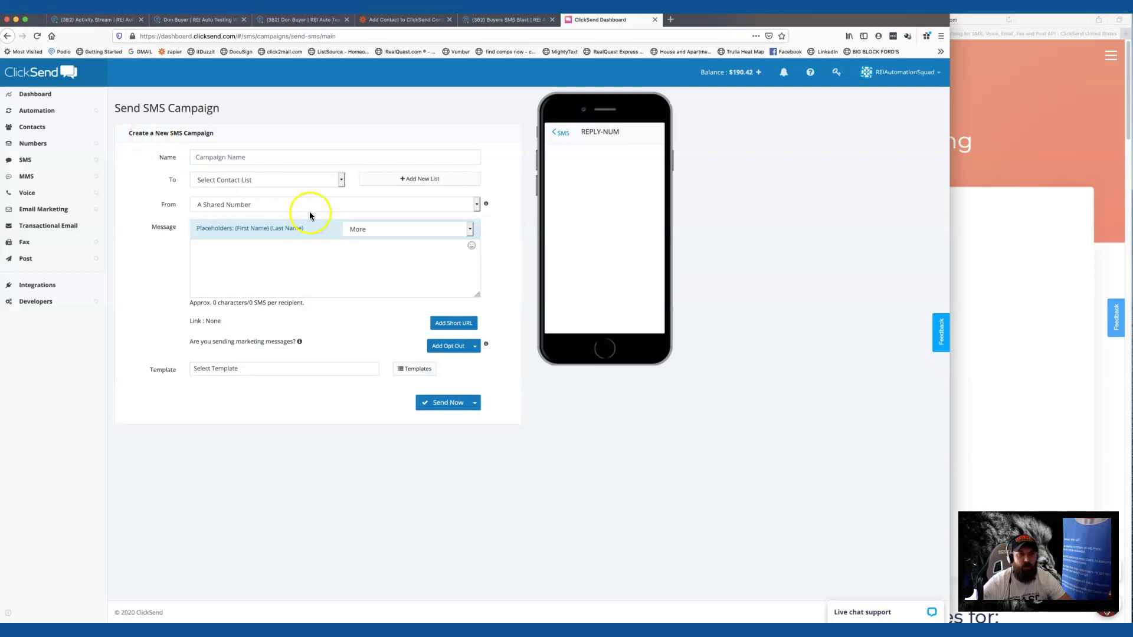
click(244, 159)
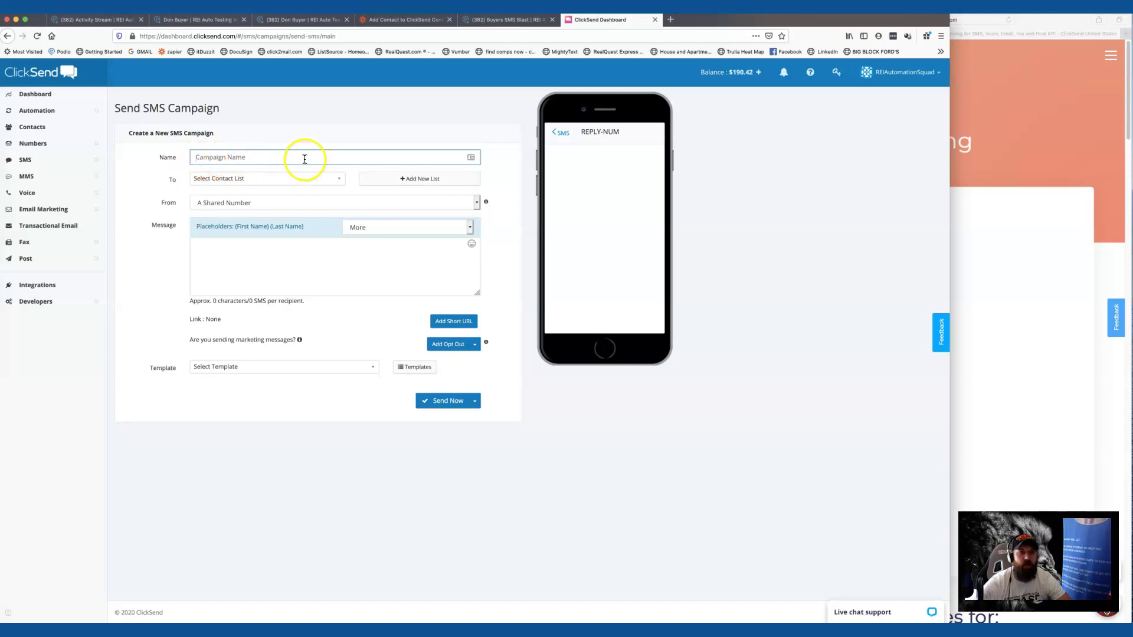
click(279, 179)
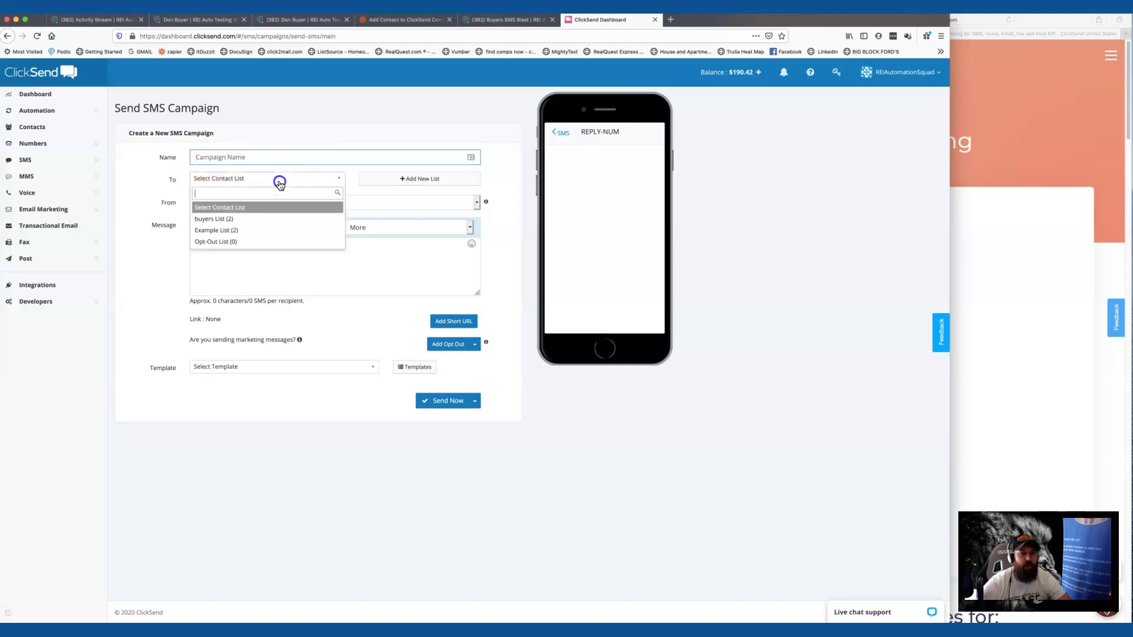
click(263, 219)
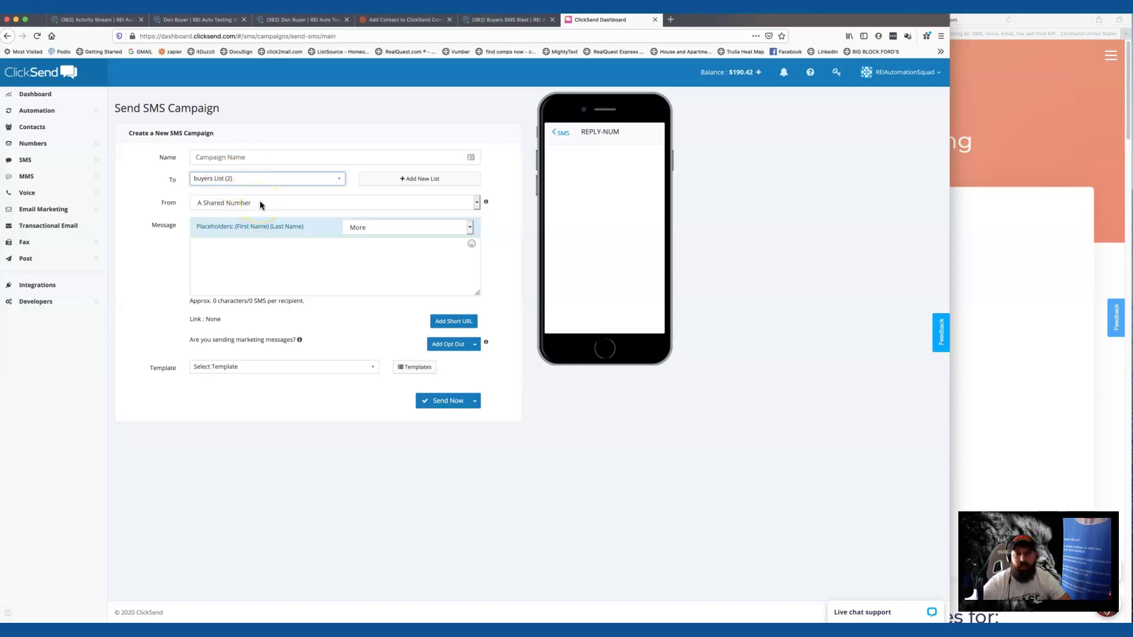
Check the account's SMS numbers, then start a fresh campaign from the SMS Campaign list
click(77, 161)
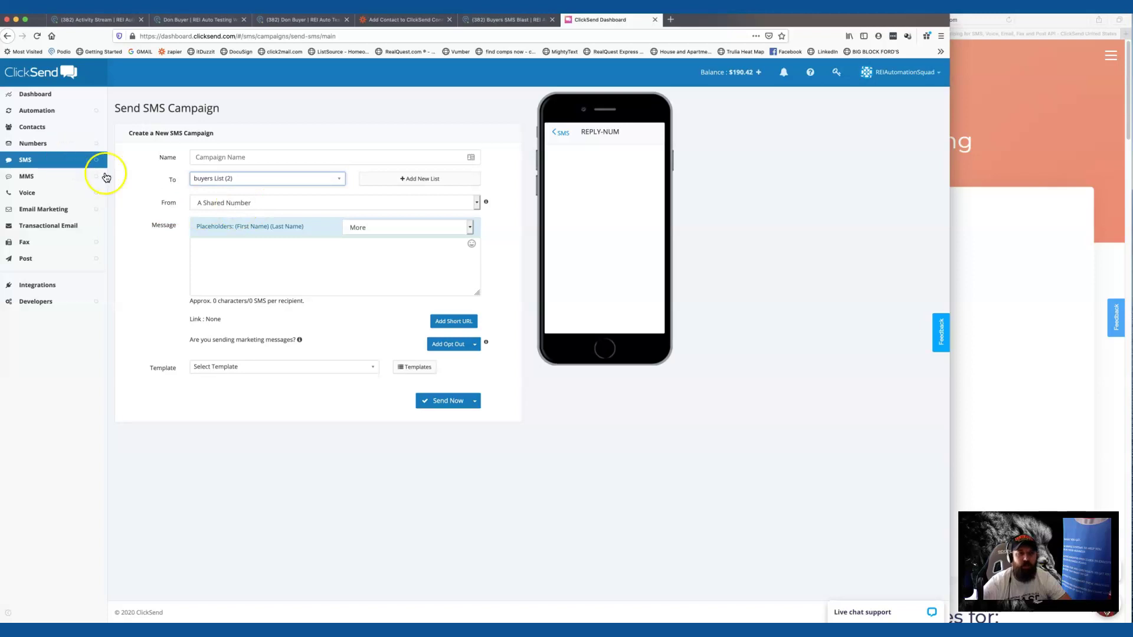
click(36, 154)
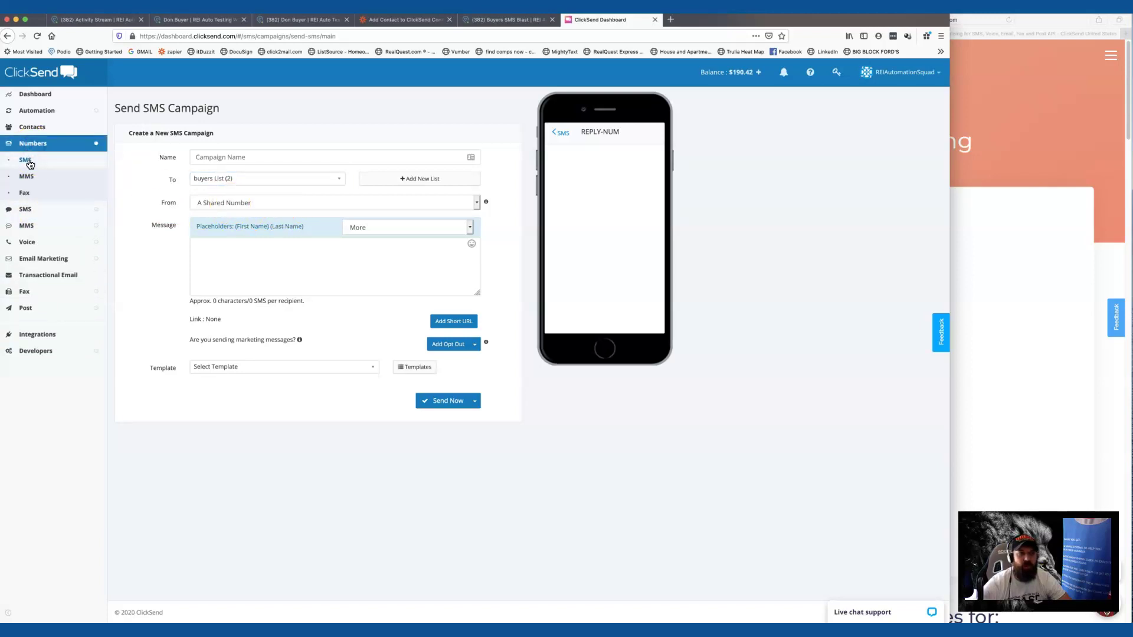
click(29, 161)
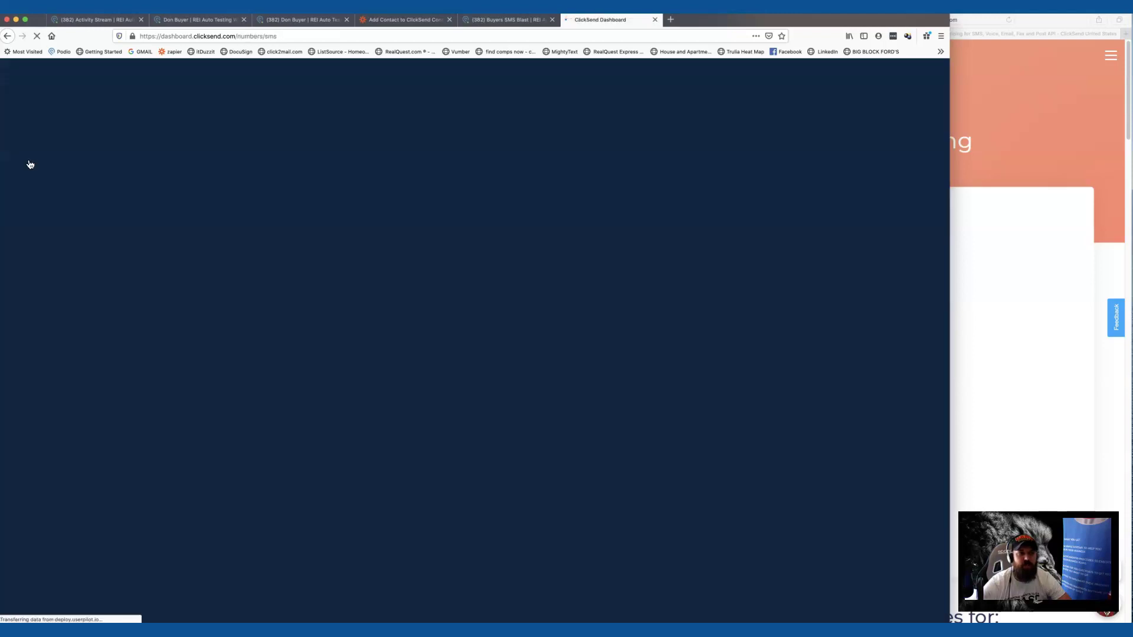
click(372, 124)
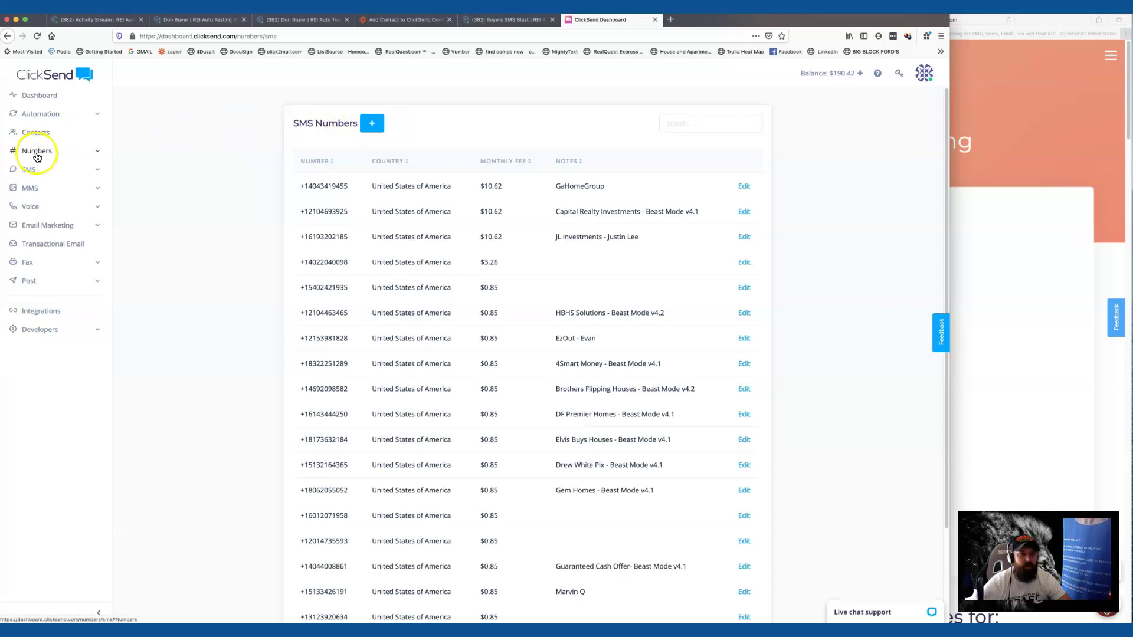
click(34, 170)
click(43, 189)
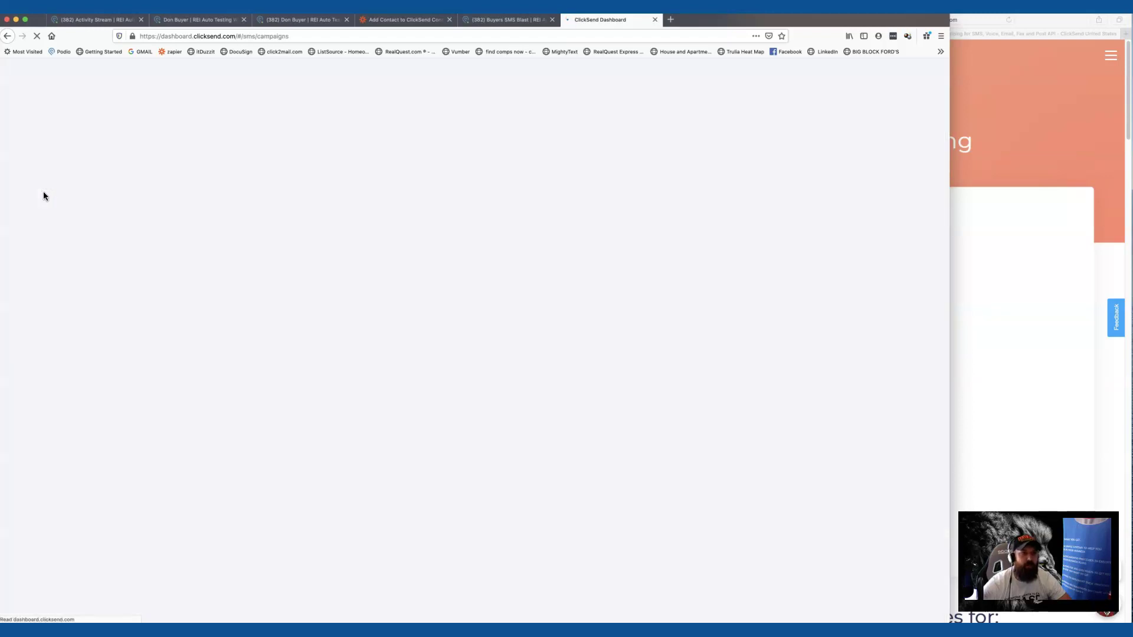
click(71, 201)
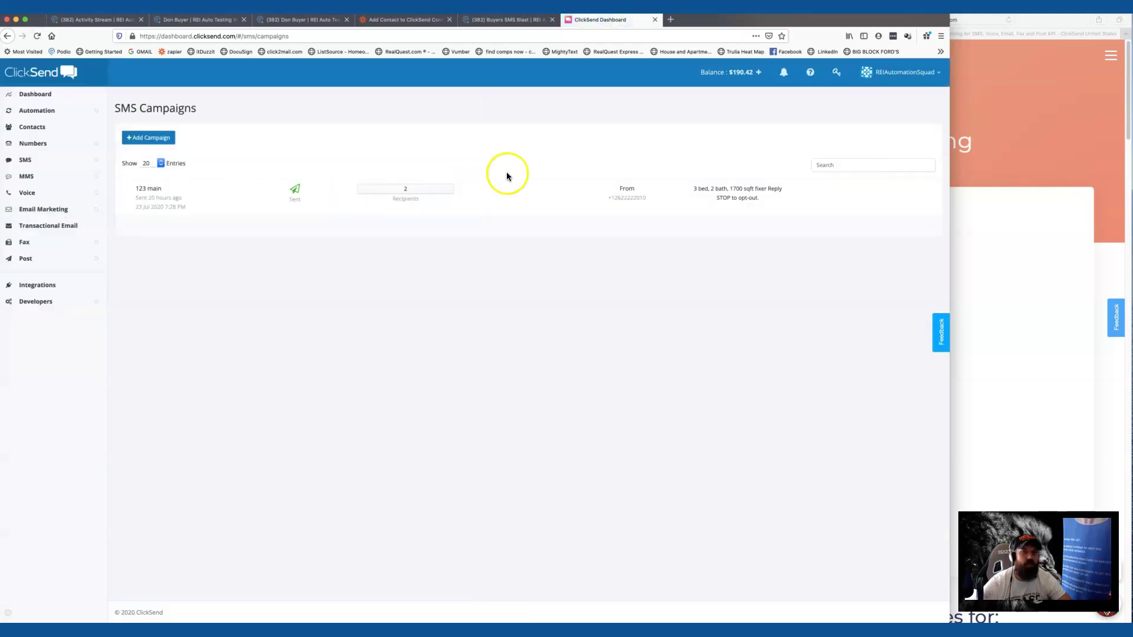
click(159, 142)
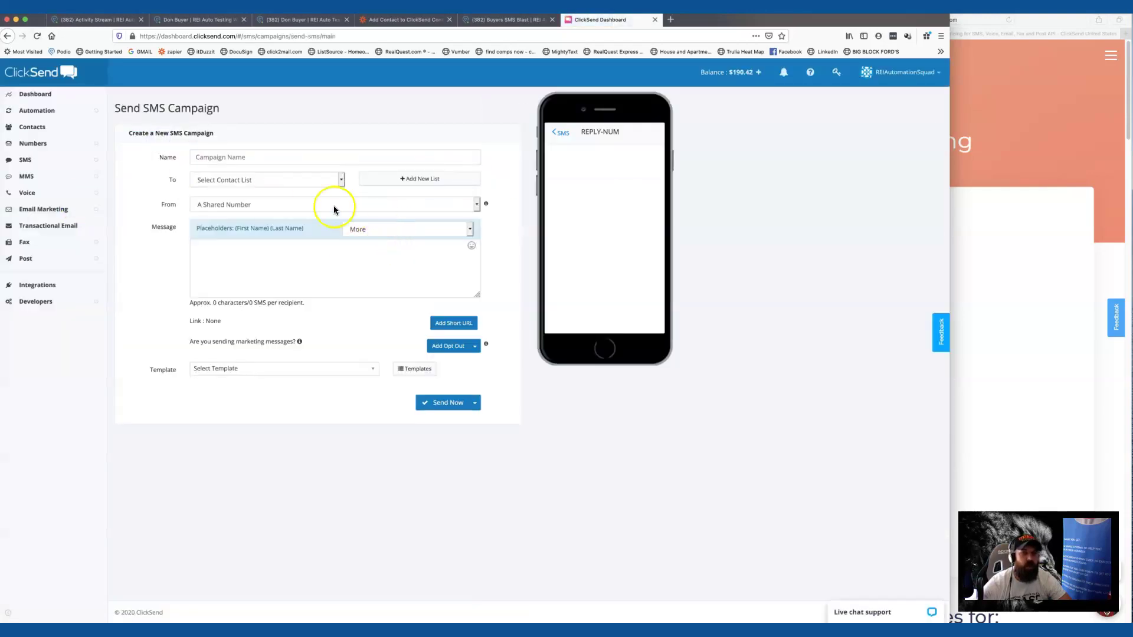
Send the campaign to buyers List (2) from Your Dedicated Number
click(293, 181)
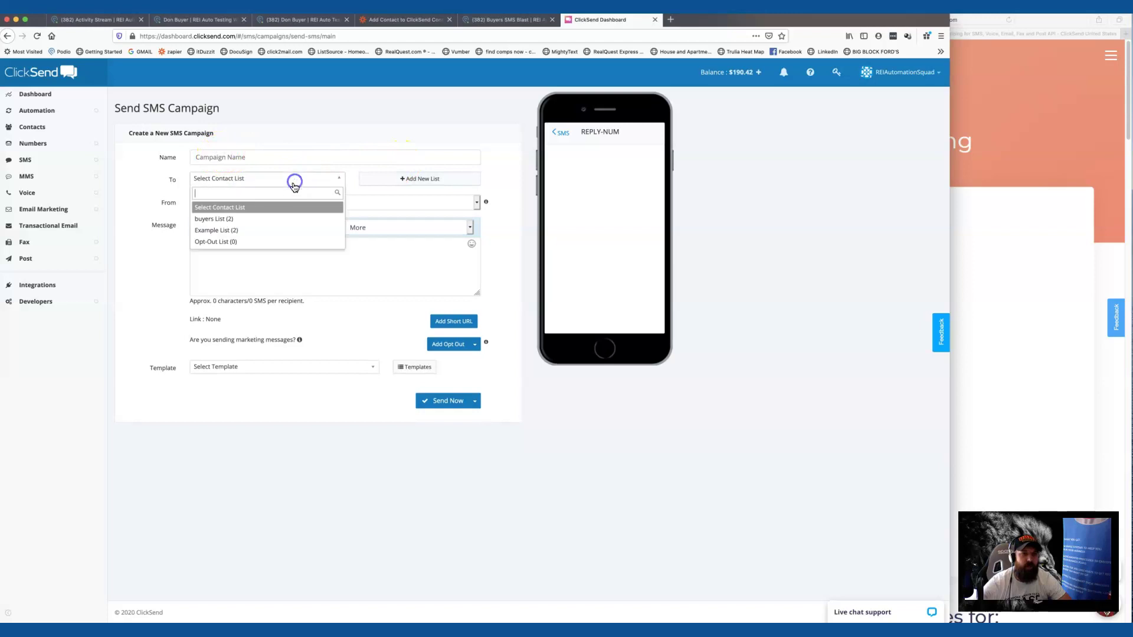
click(275, 221)
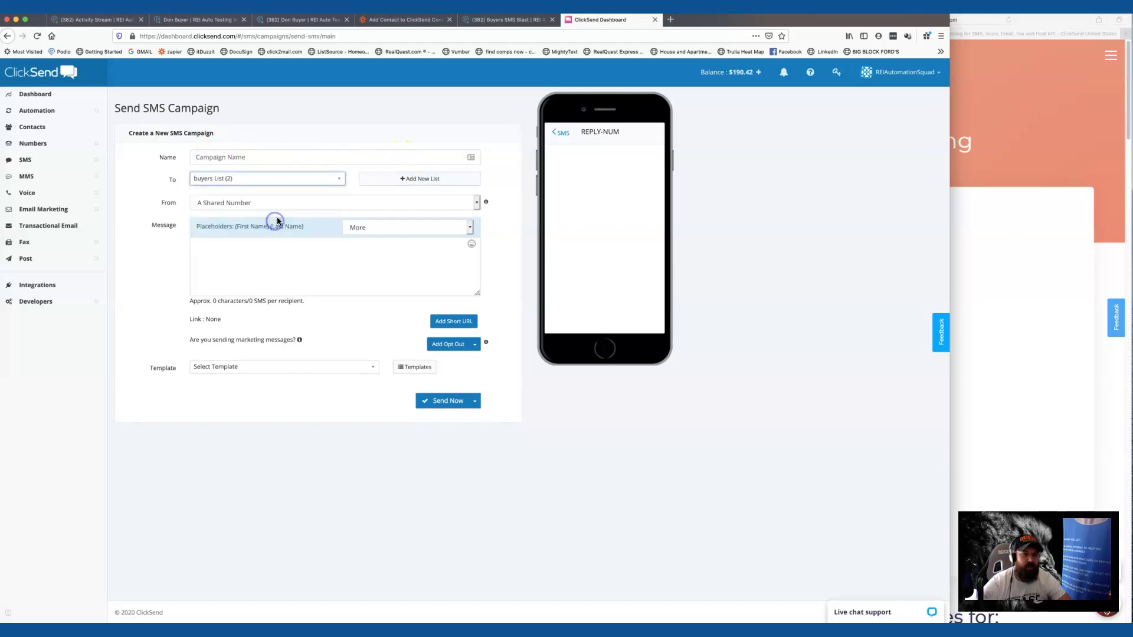
click(247, 206)
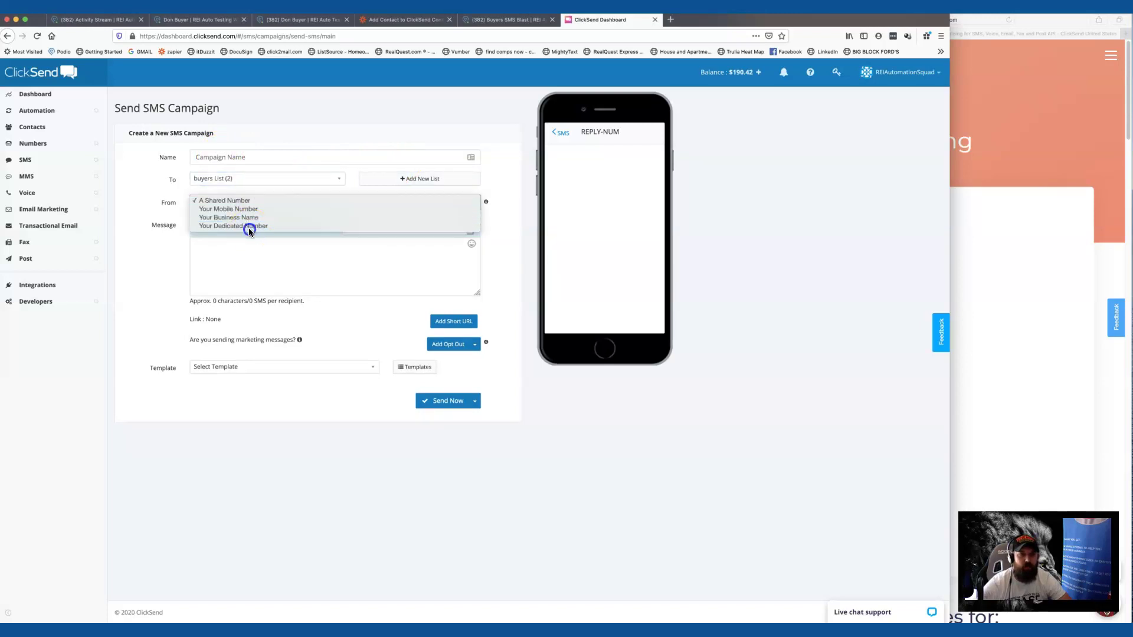
click(249, 229)
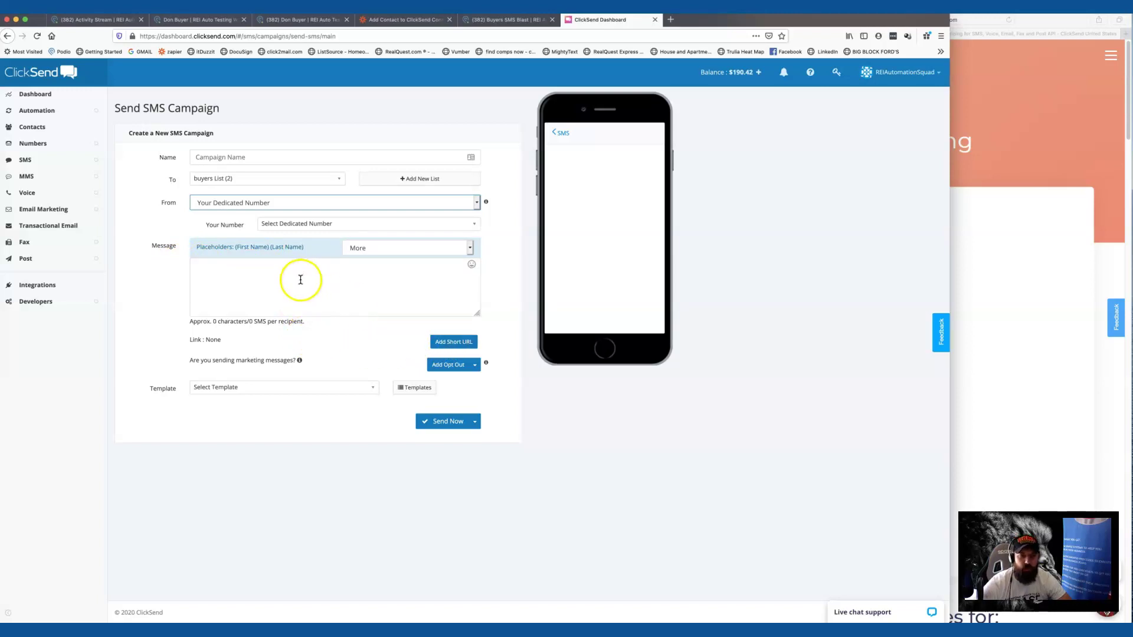
Insert the 'Reply STOP to opt-out.' line and add a blank line above it
click(475, 365)
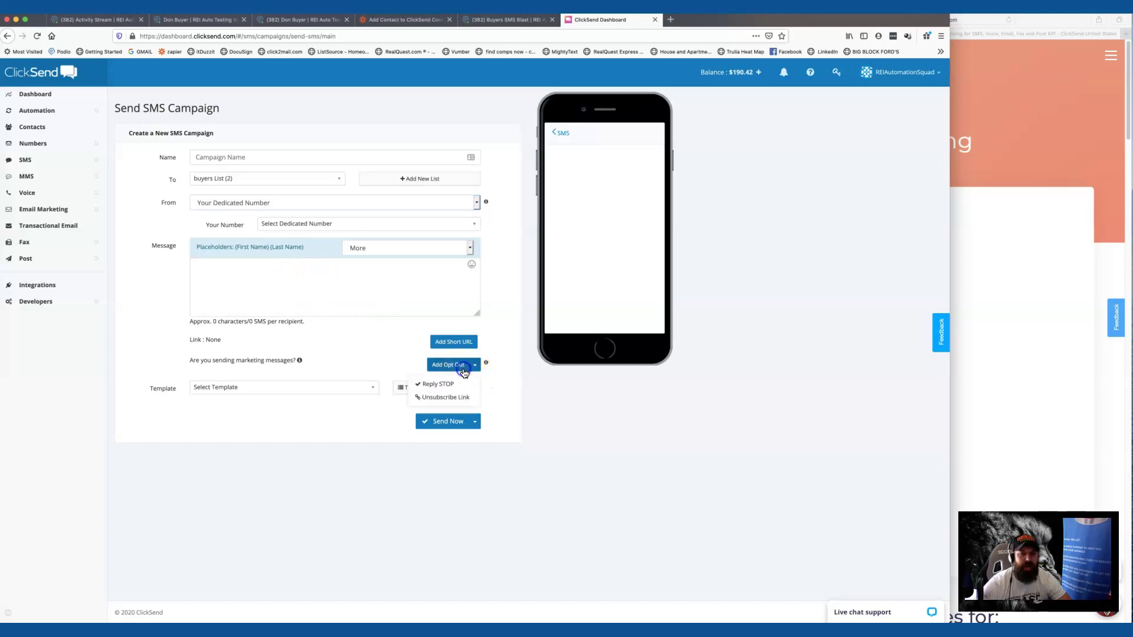
click(454, 385)
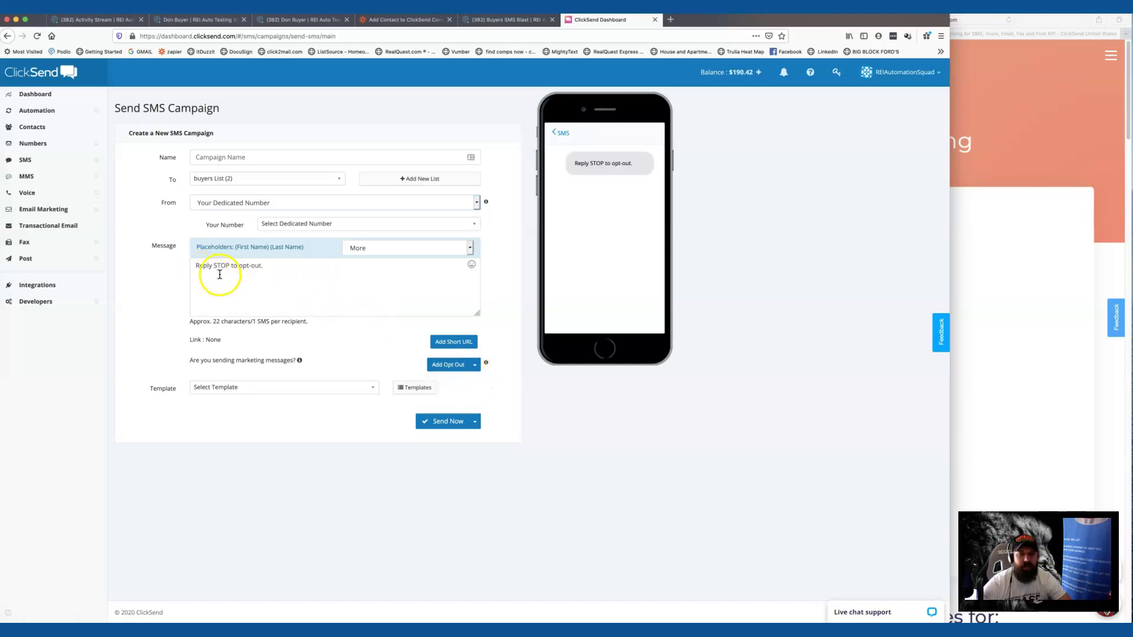
click(197, 265)
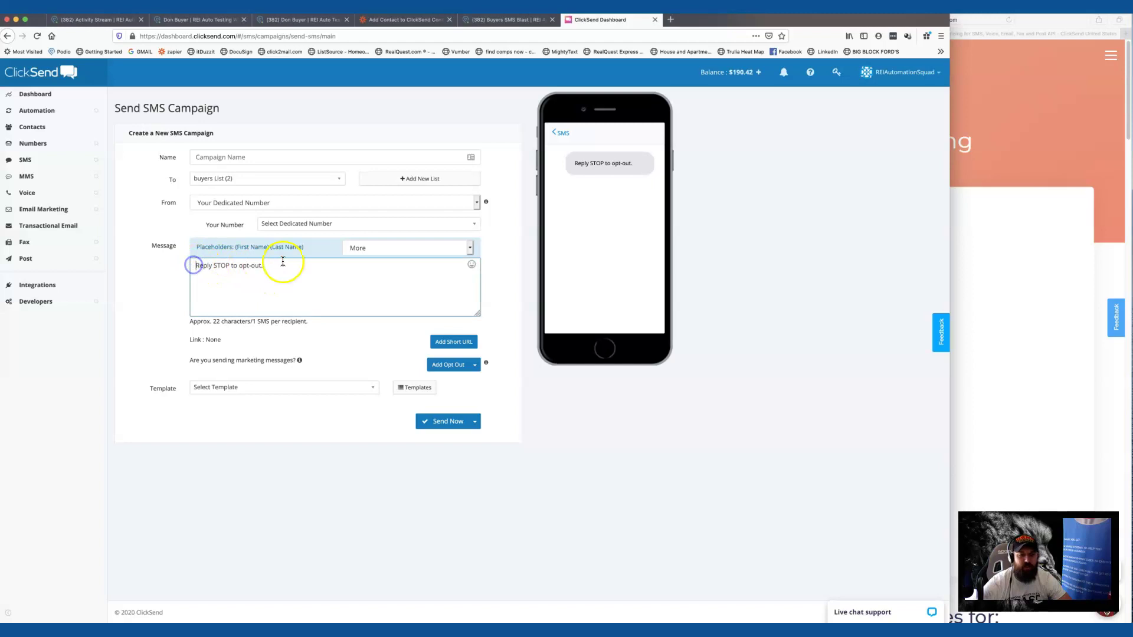
key(Return)
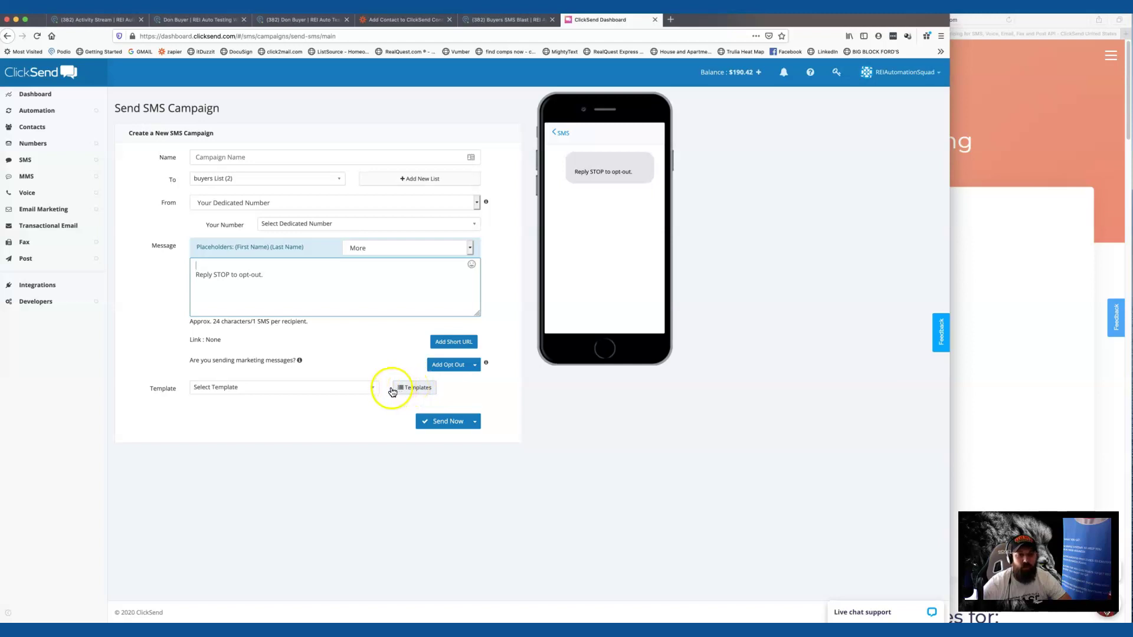
click(372, 386)
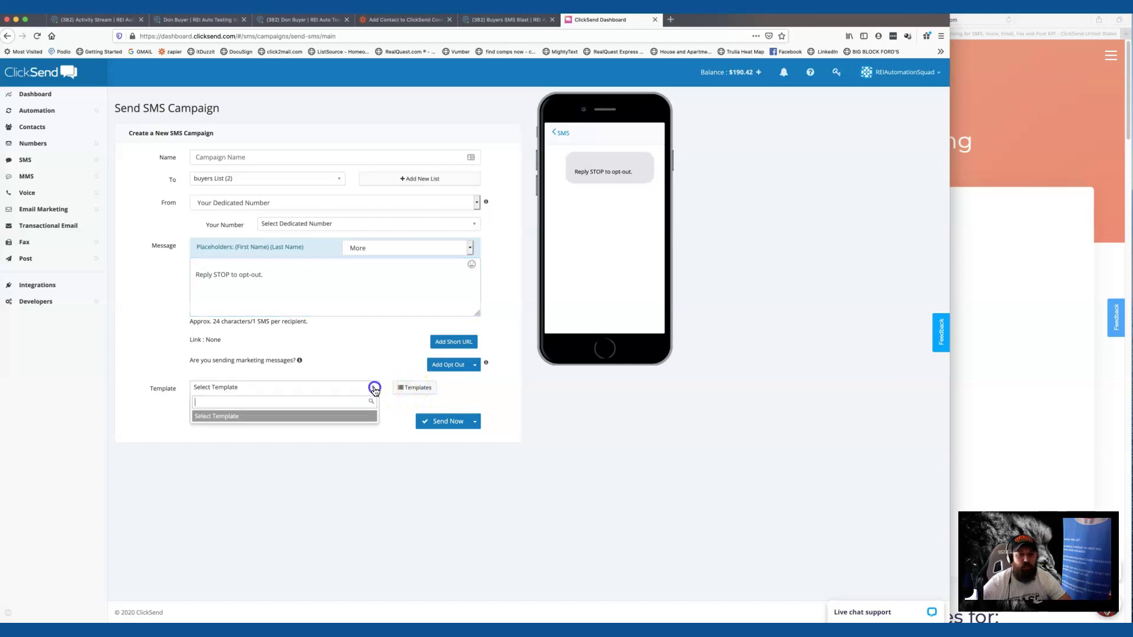
click(379, 349)
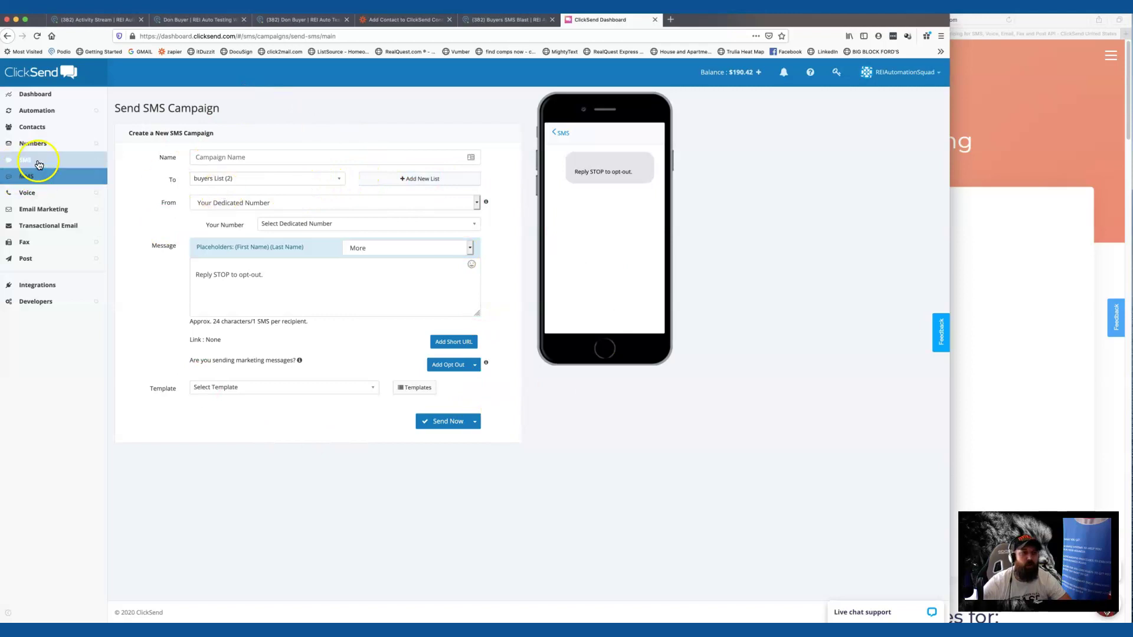
click(45, 160)
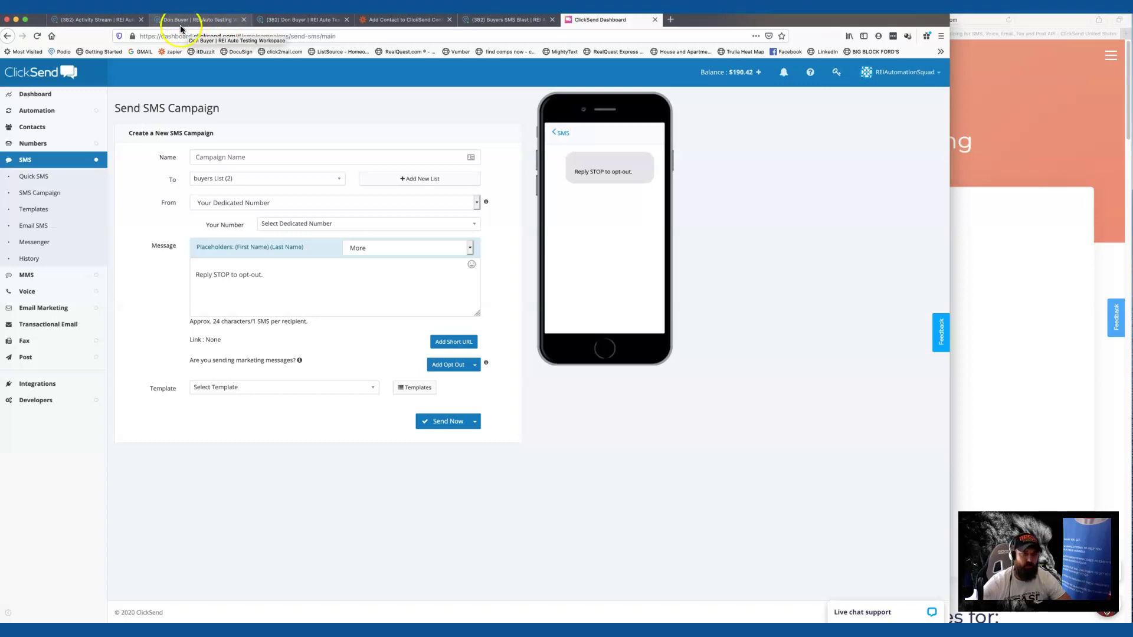
Start a new contact in Contacts - Our Network, trying the Moving Company and Bird Dog - Property Finder types
click(80, 24)
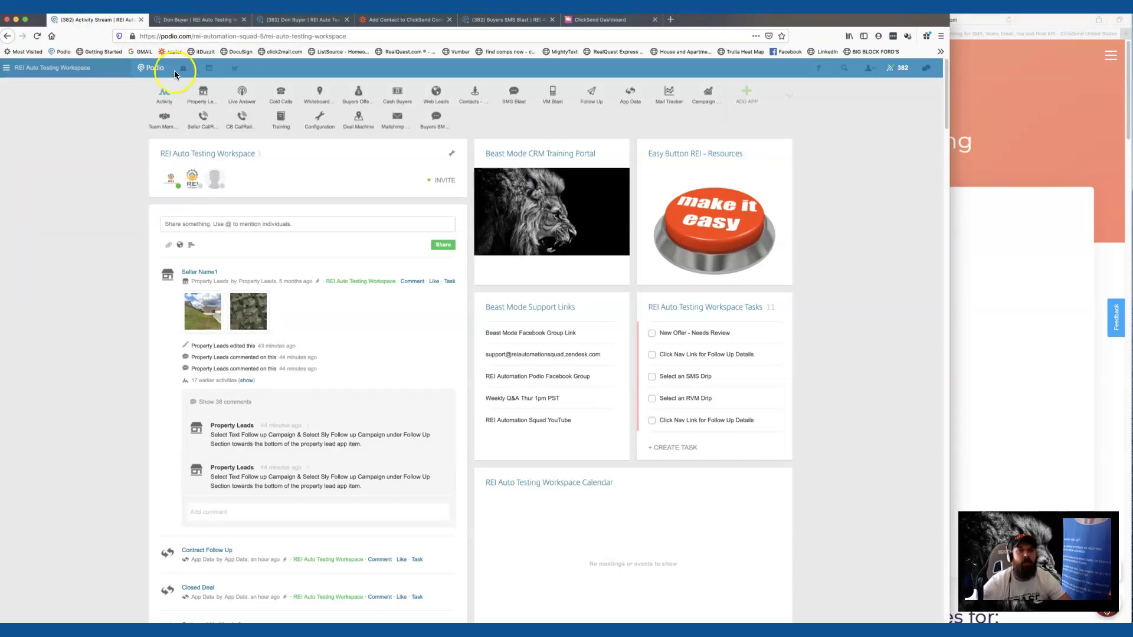
click(472, 92)
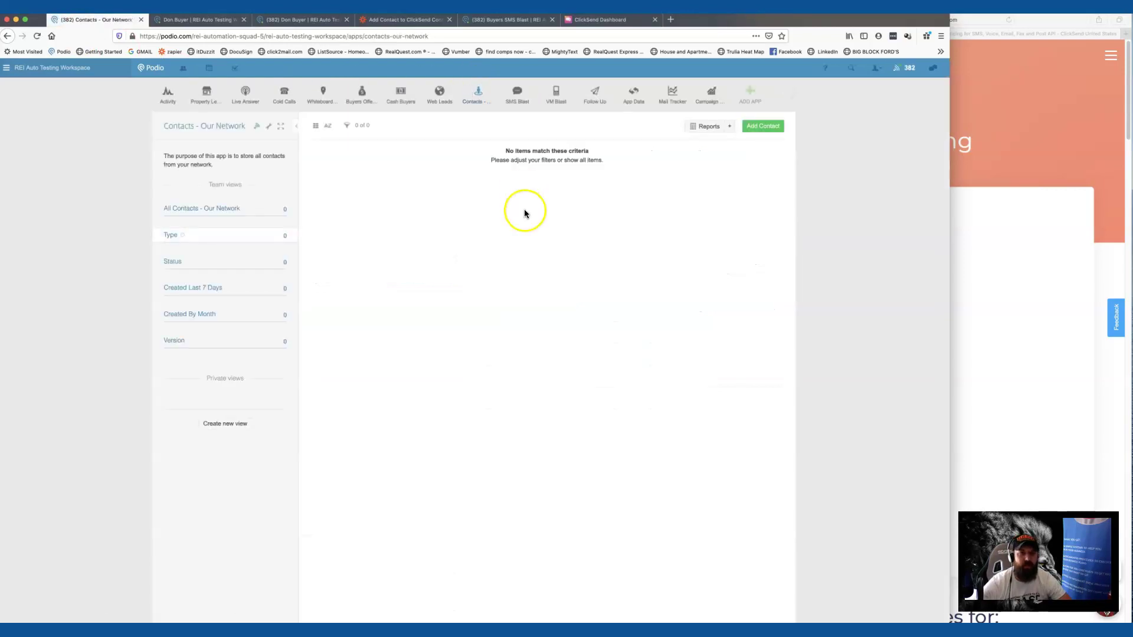
click(768, 124)
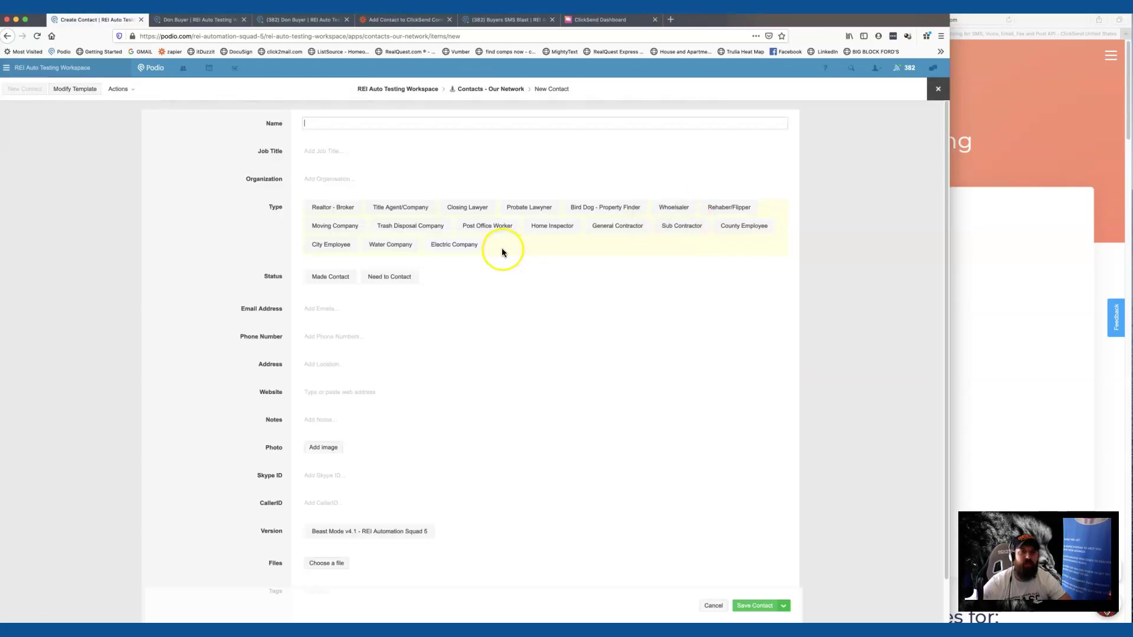
click(342, 227)
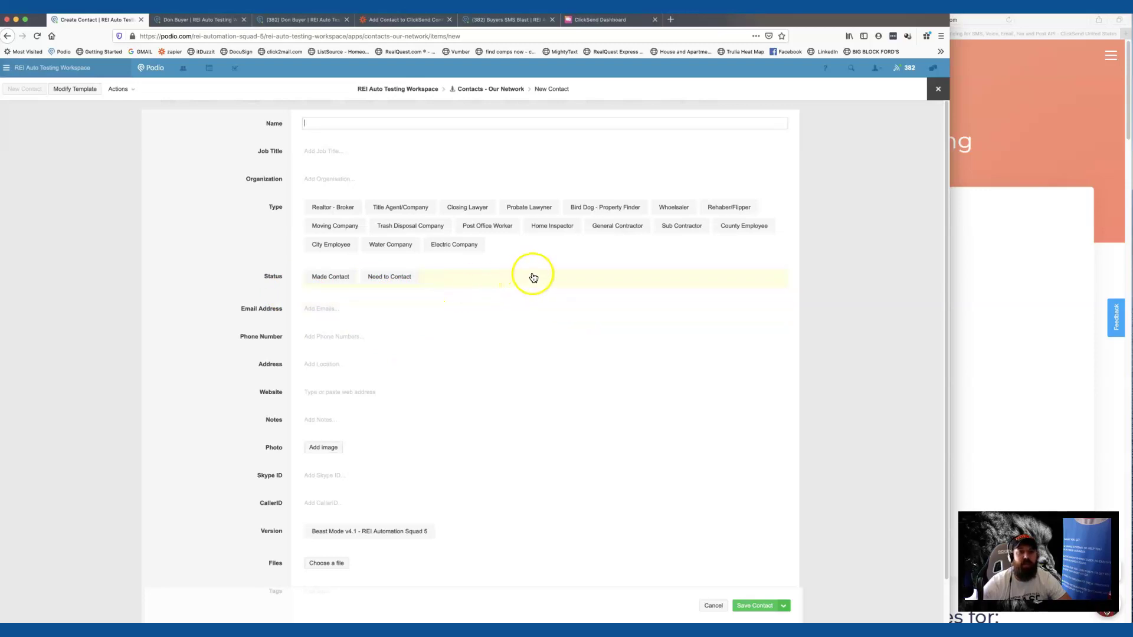
click(604, 207)
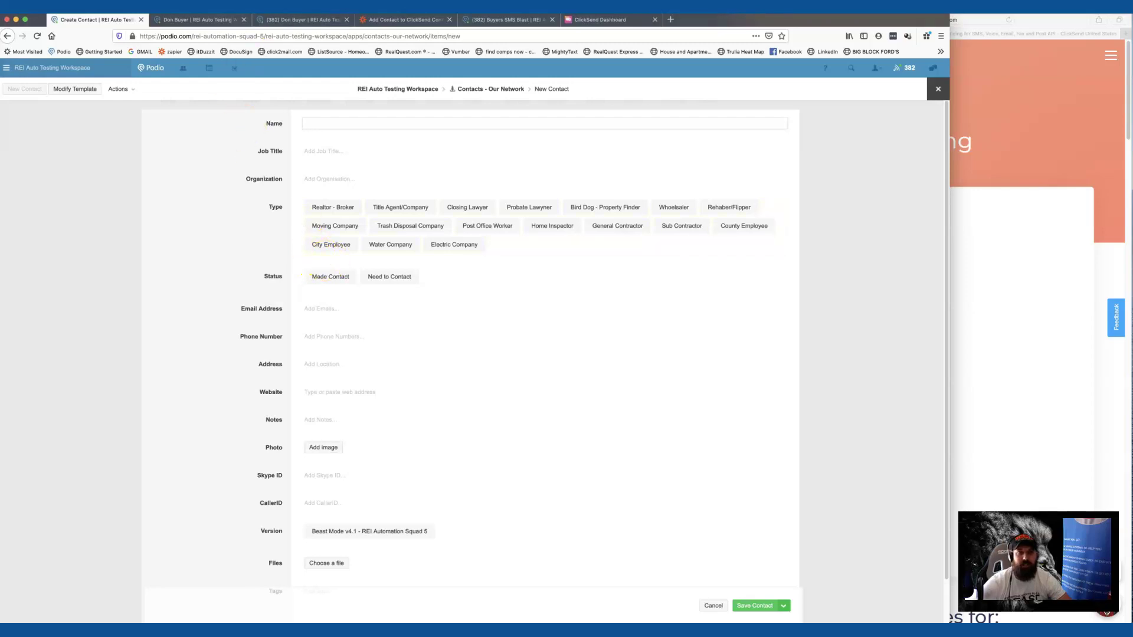
click(623, 19)
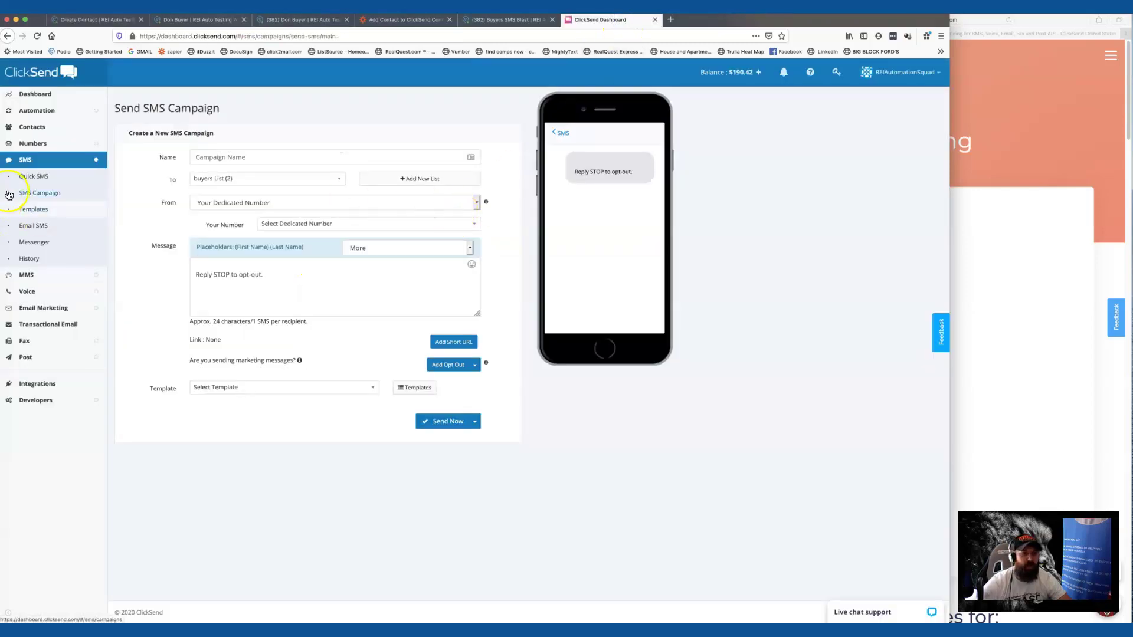
Confirm ClickSend's buyers List holds two contacts, then return to Podio's New Contact form
click(33, 129)
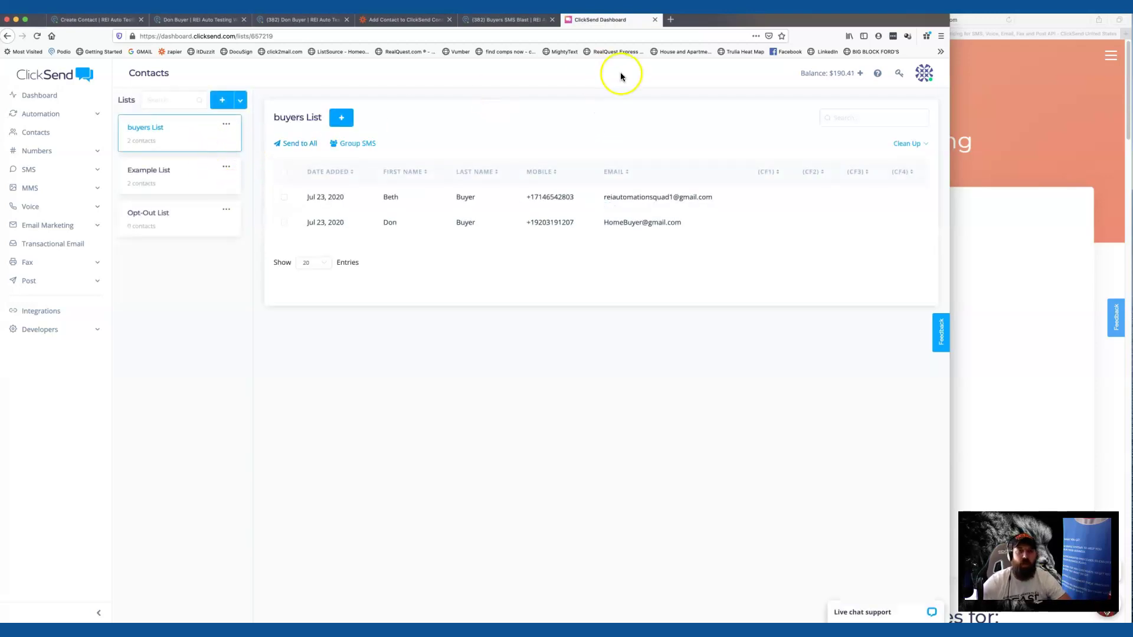
click(506, 19)
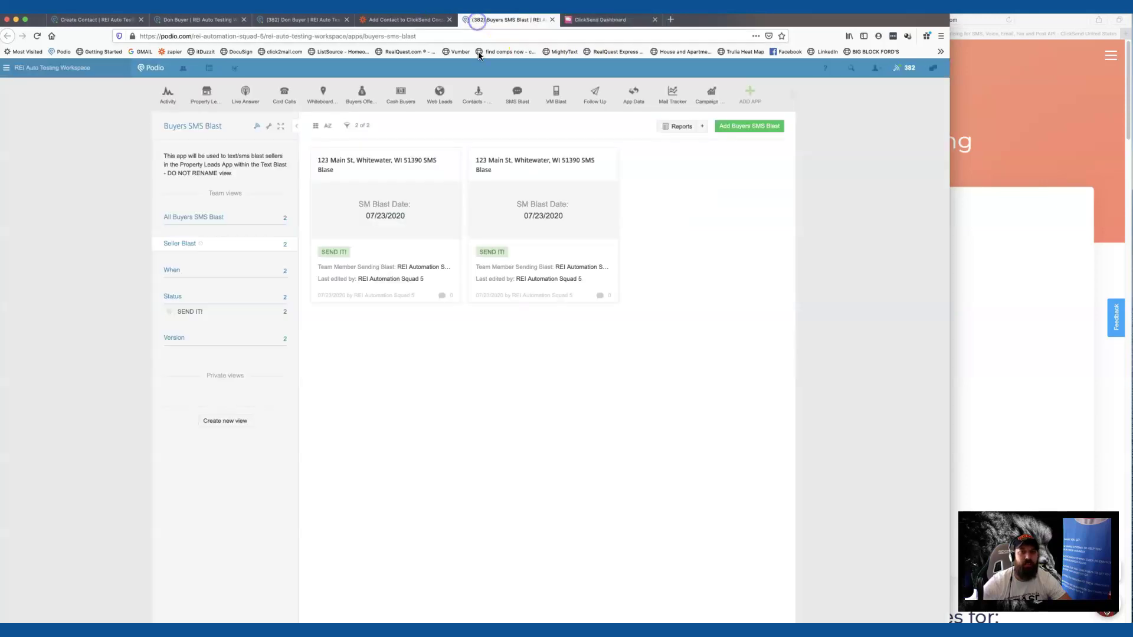
click(107, 24)
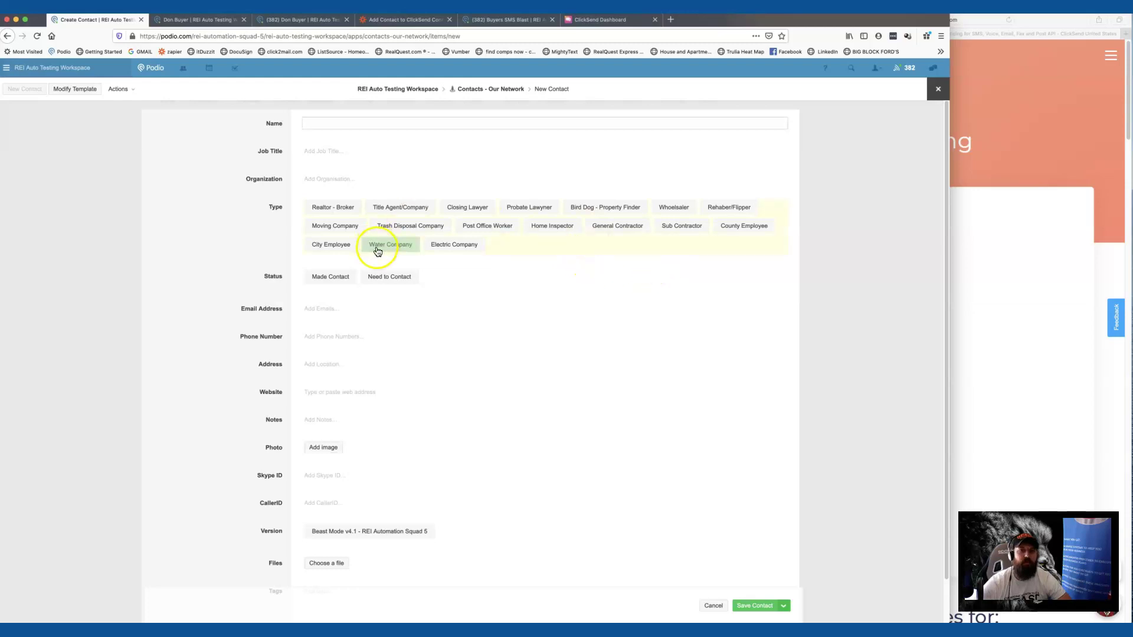
click(425, 211)
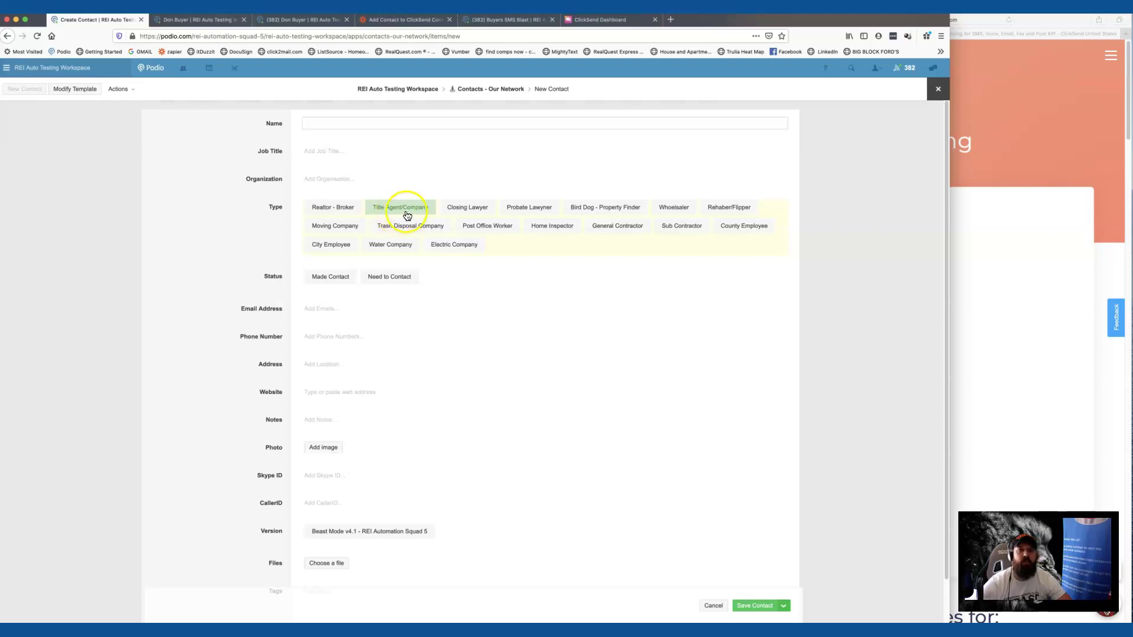
click(461, 218)
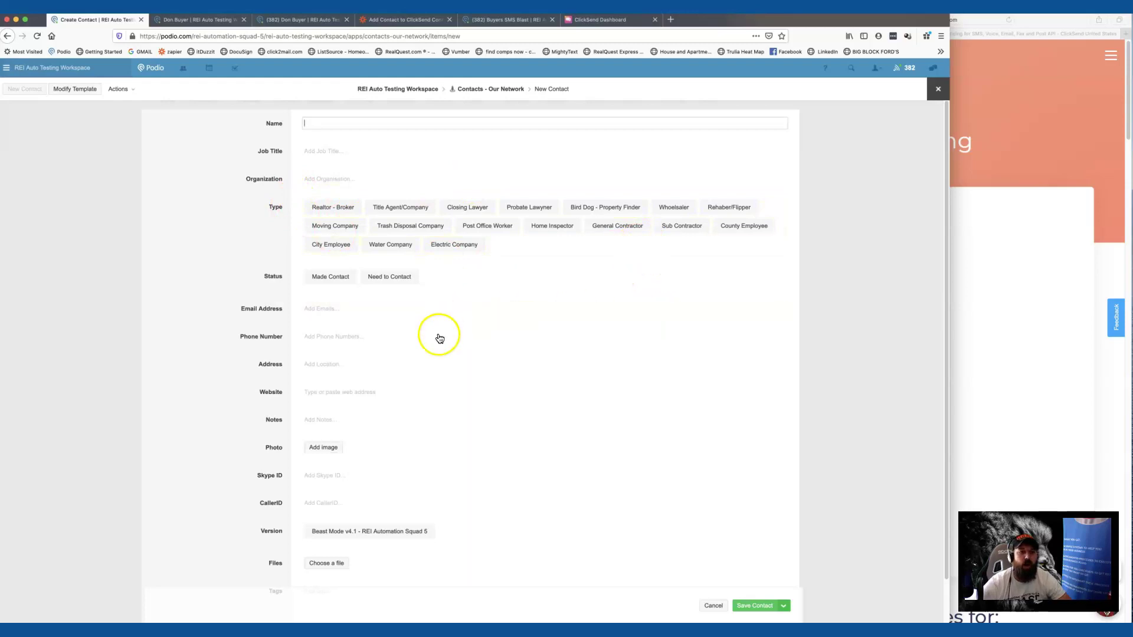
click(426, 224)
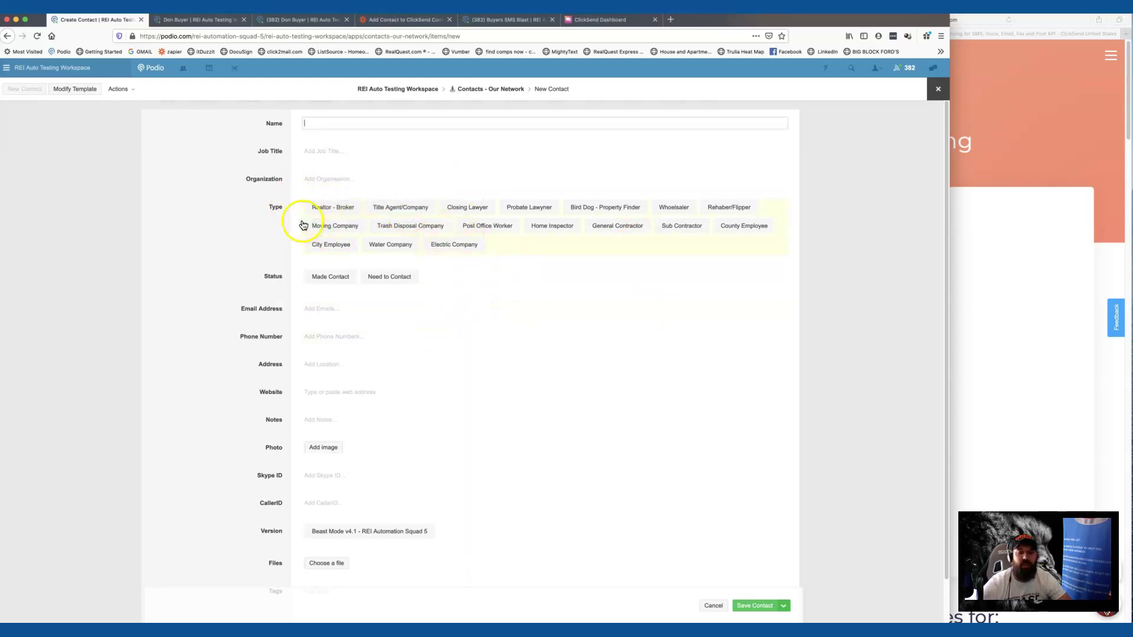